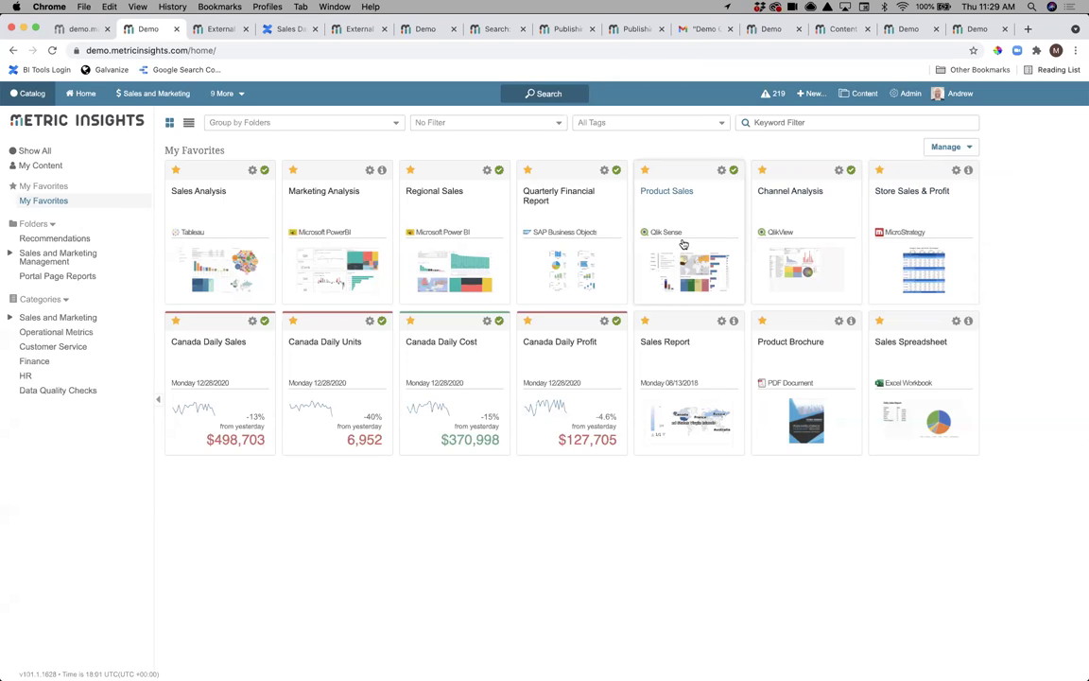
# Preview the Sales Analysis dashboard from My Favorites and read the definition of its Sales enterprise KPI.
pyautogui.click(66, 30)
pyautogui.click(52, 50)
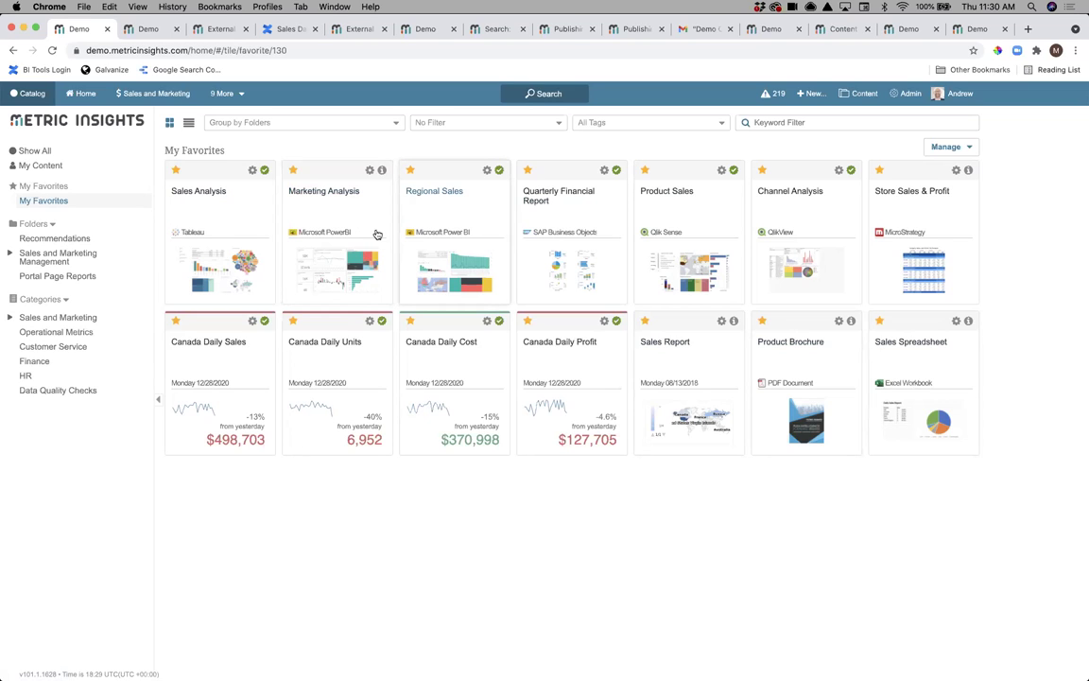
pyautogui.click(216, 237)
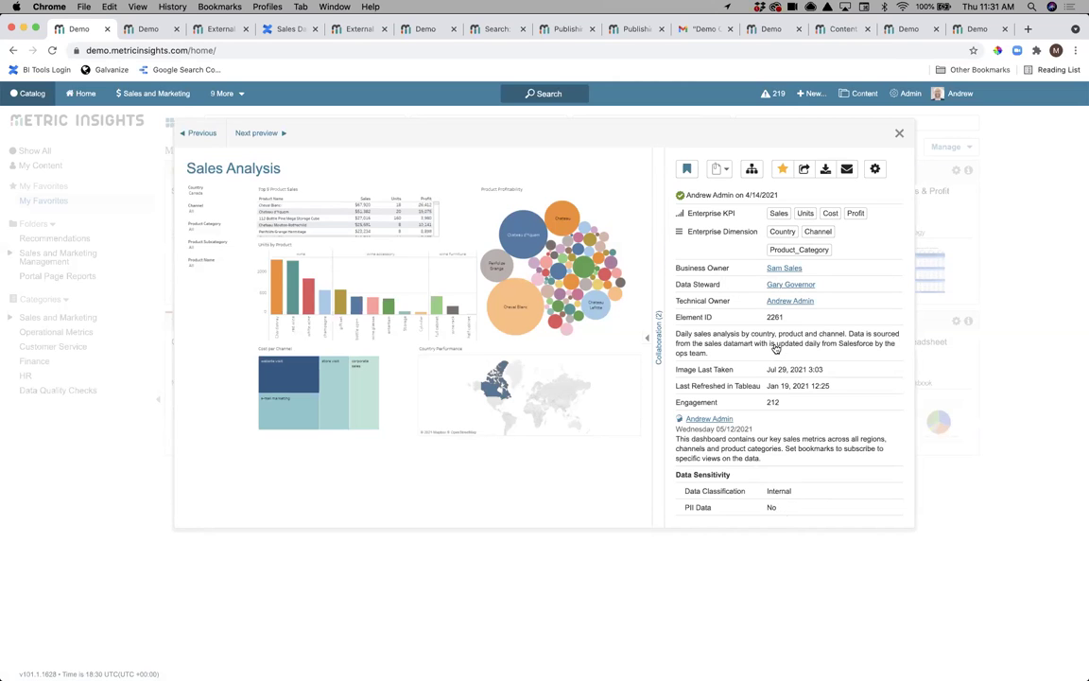
pyautogui.click(777, 214)
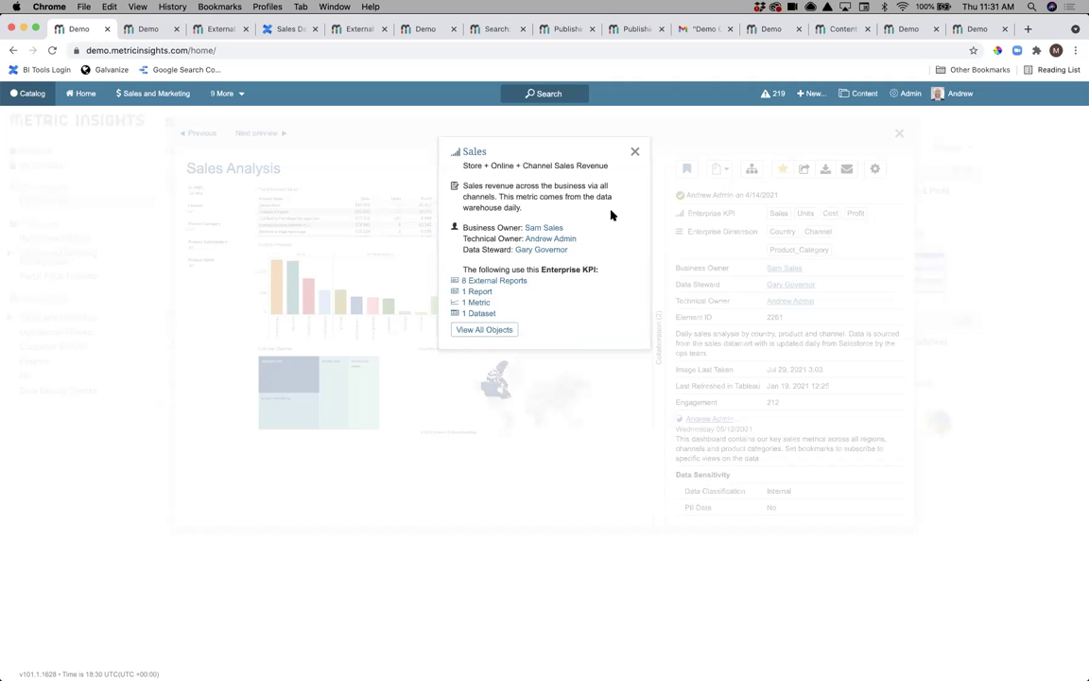
pyautogui.click(635, 151)
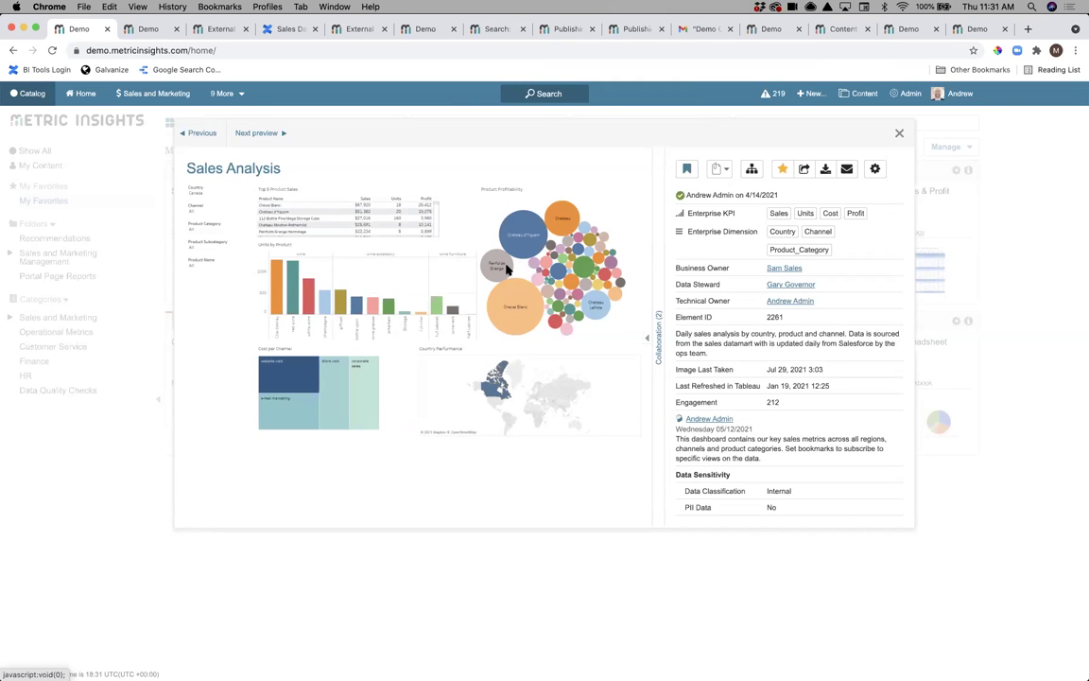
# Open the full Sales Analysis dashboard, look over its charts and review the Sales KPI definition there.
pyautogui.click(507, 270)
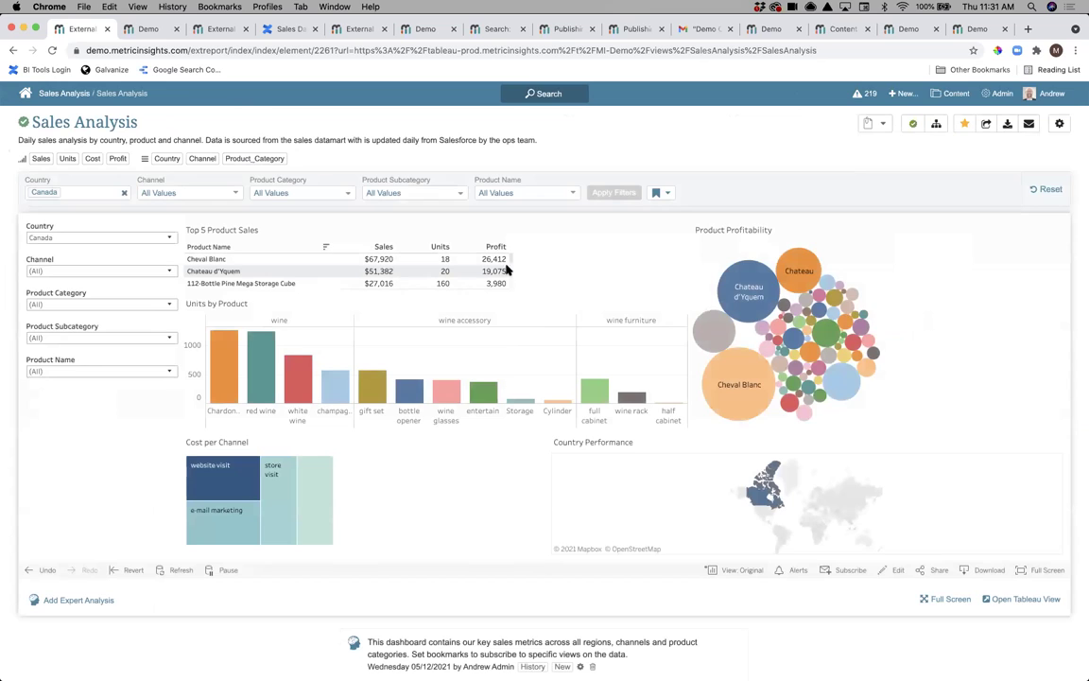
pyautogui.moveTo(724, 288)
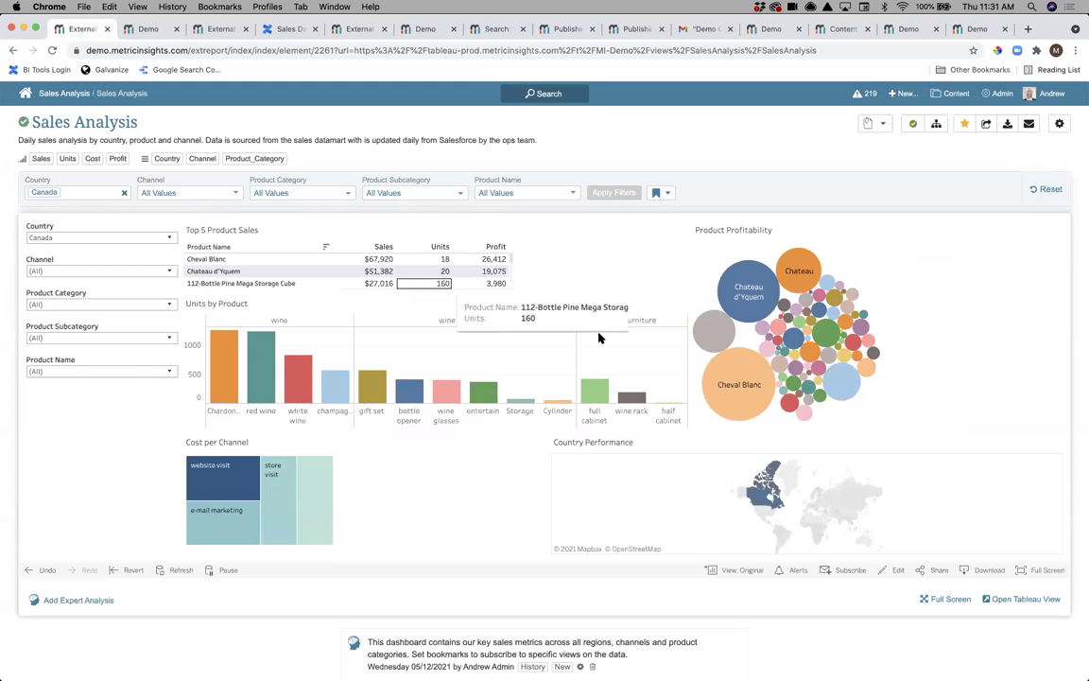
pyautogui.moveTo(782, 329)
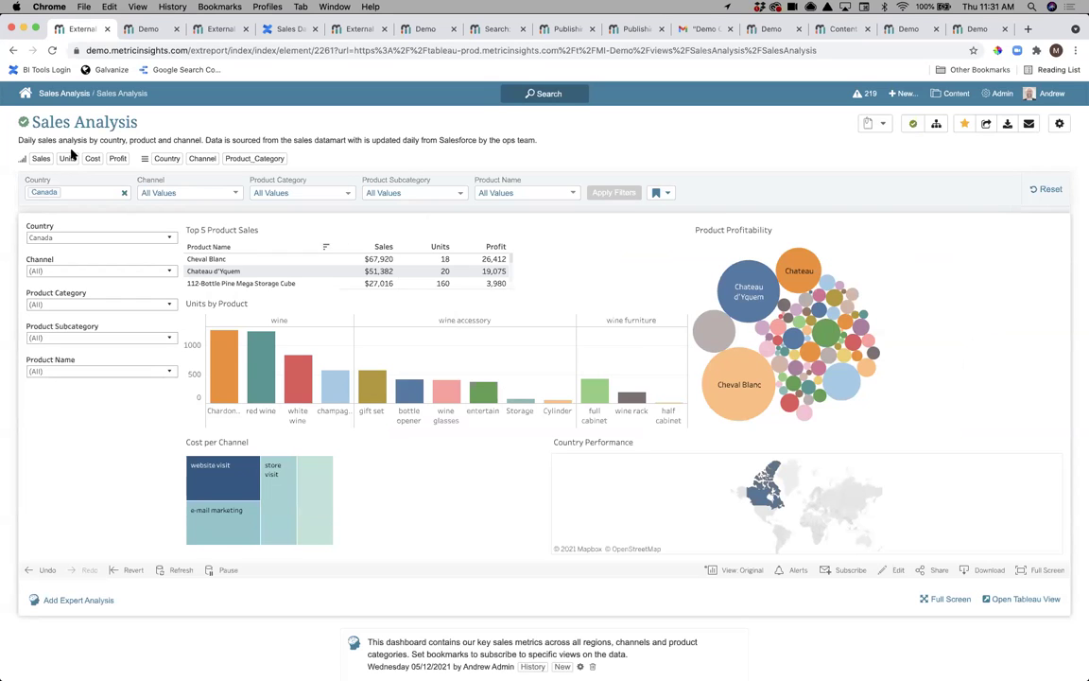
pyautogui.click(41, 160)
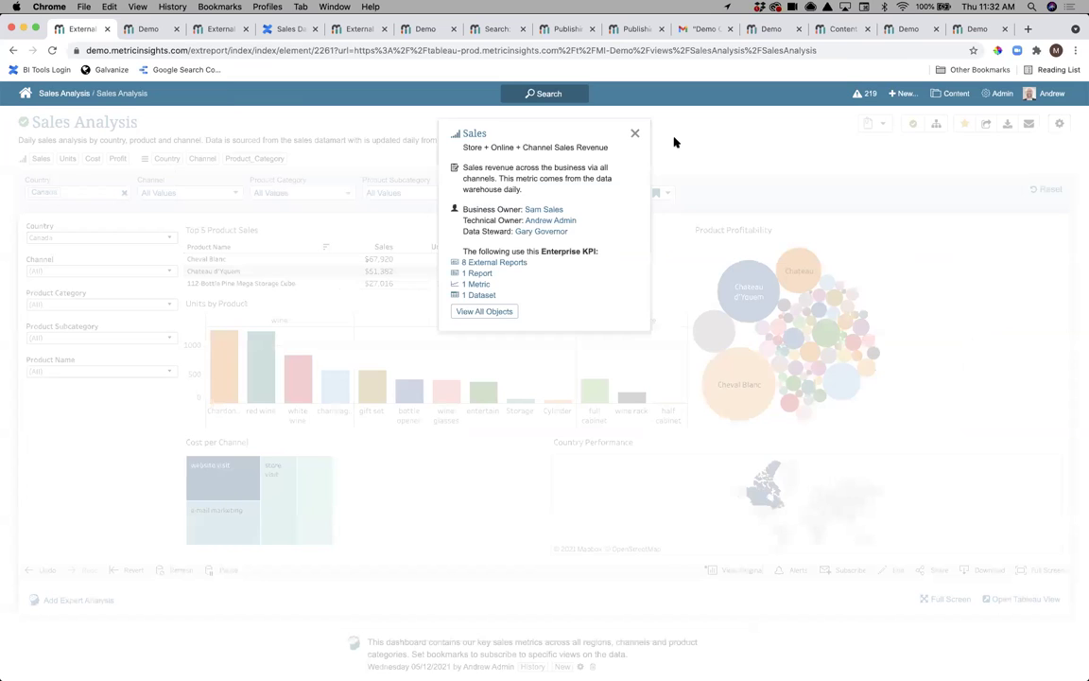
pyautogui.click(636, 133)
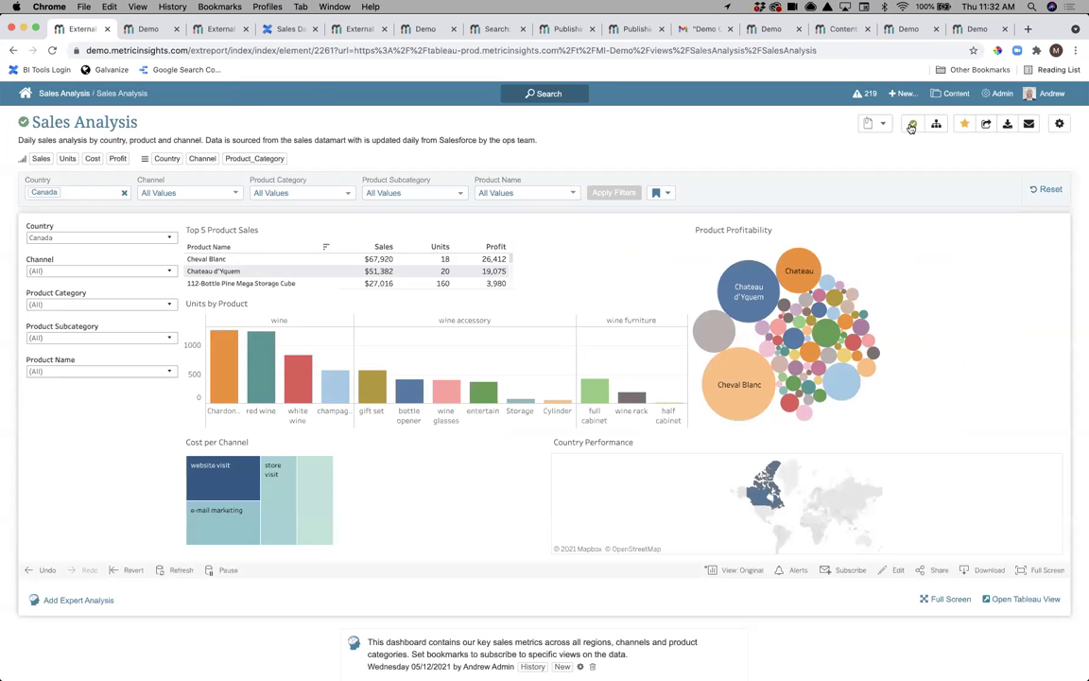
# Examine the dashboard's lineage diagram focused on the Sales and Marketing Management Burst node, and view the dashboard's certification details.
pyautogui.moveTo(913, 127)
pyautogui.click(882, 126)
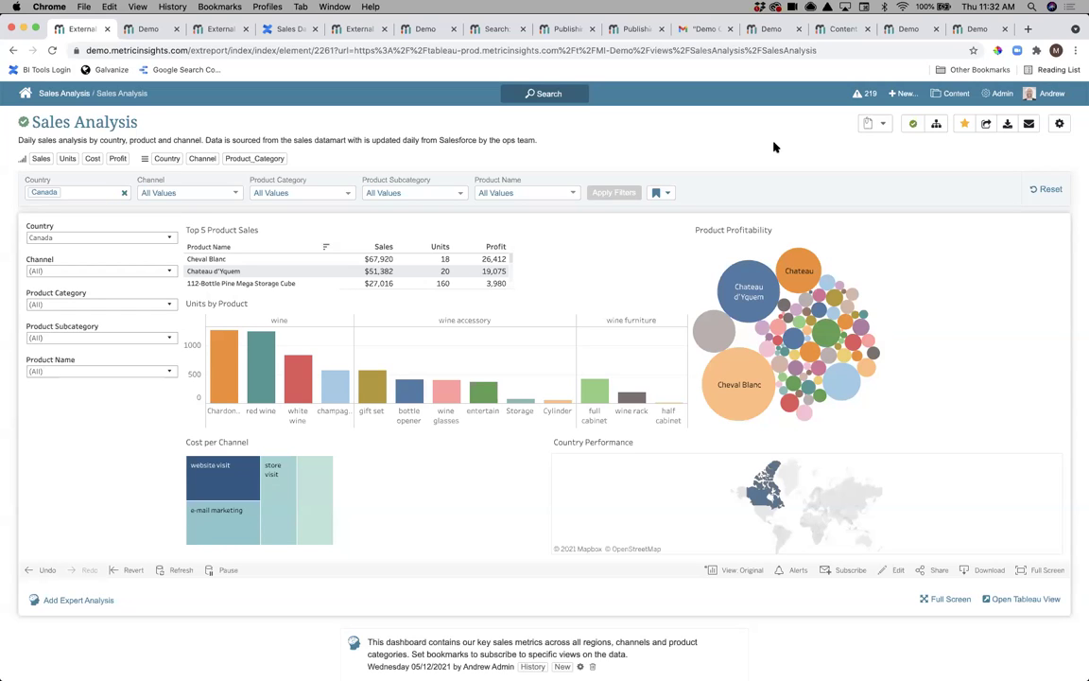
pyautogui.click(936, 127)
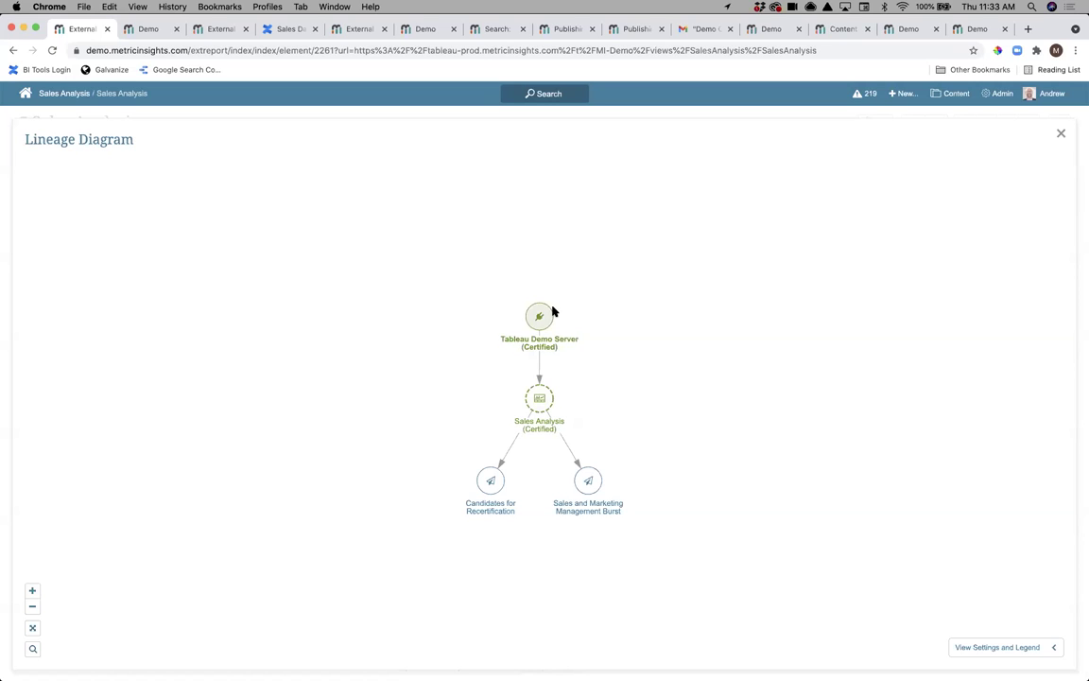
pyautogui.click(584, 480)
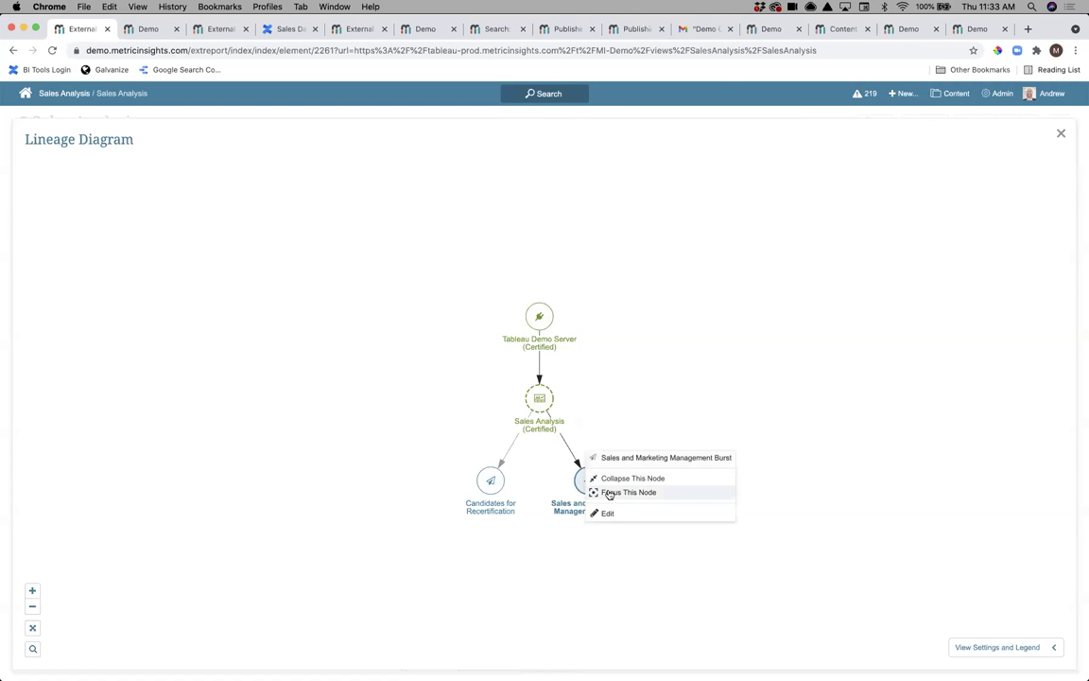
pyautogui.click(610, 492)
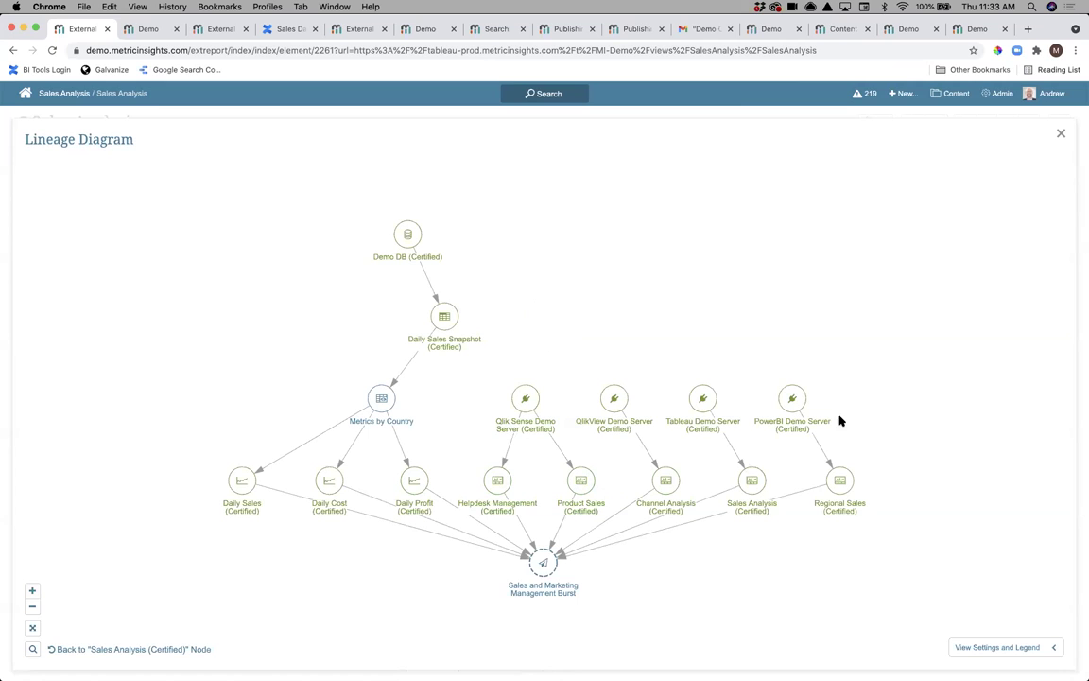
pyautogui.click(1060, 136)
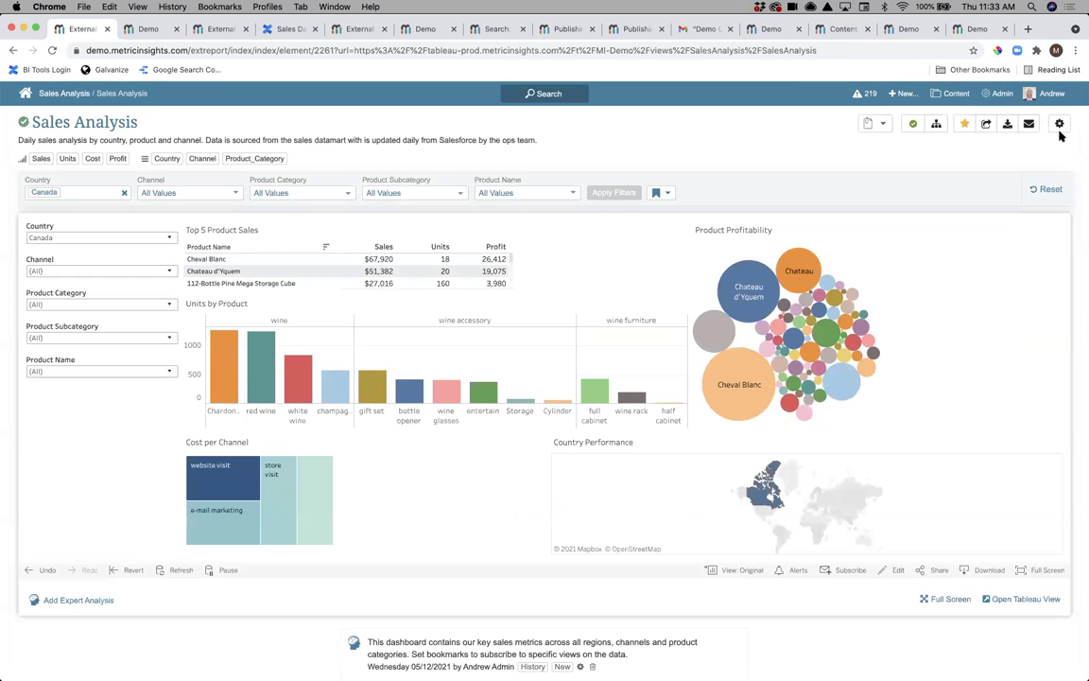
pyautogui.click(910, 125)
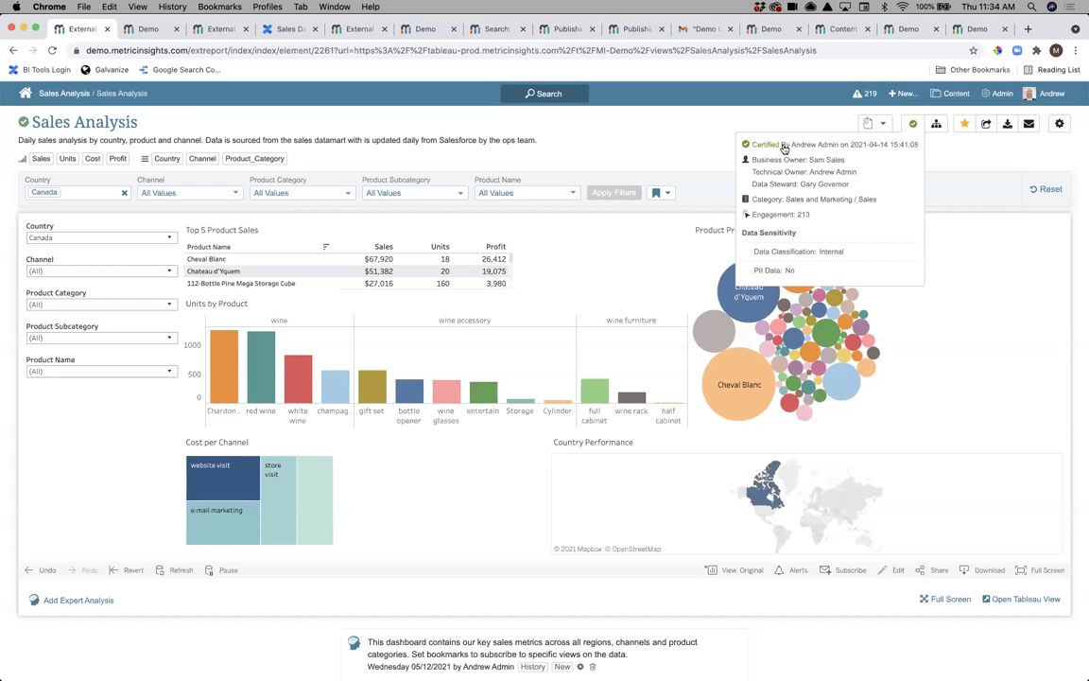
# Search the catalog for "sales reports", limit the results to certified content only, and return to the homepage.
pyautogui.click(25, 95)
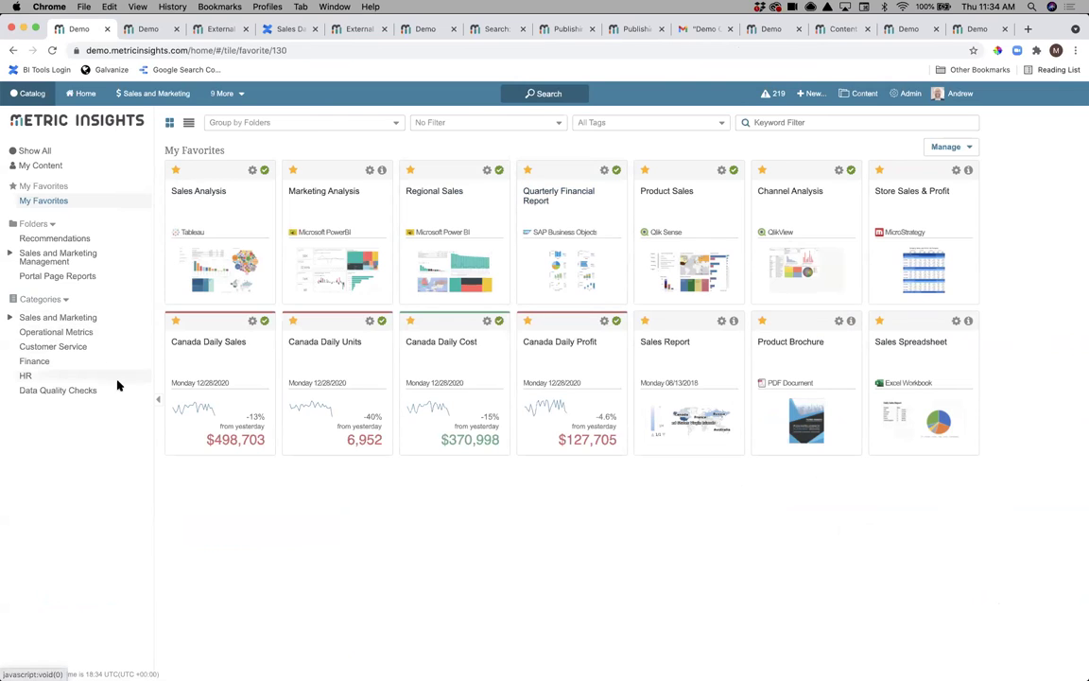
pyautogui.click(543, 93)
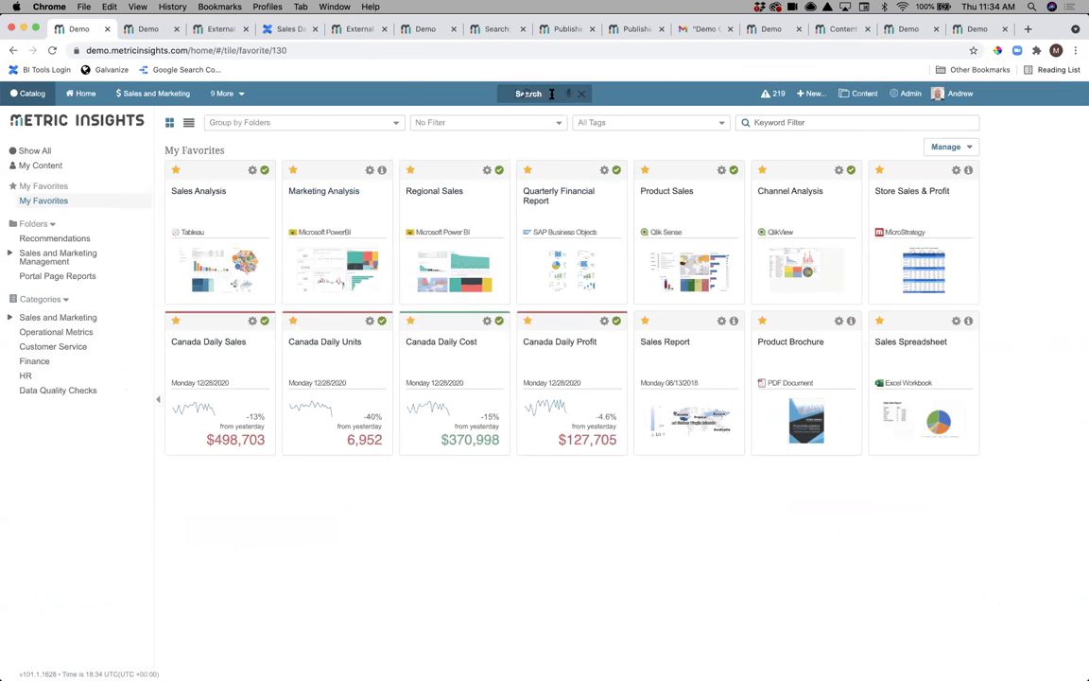
pyautogui.write('sales ')
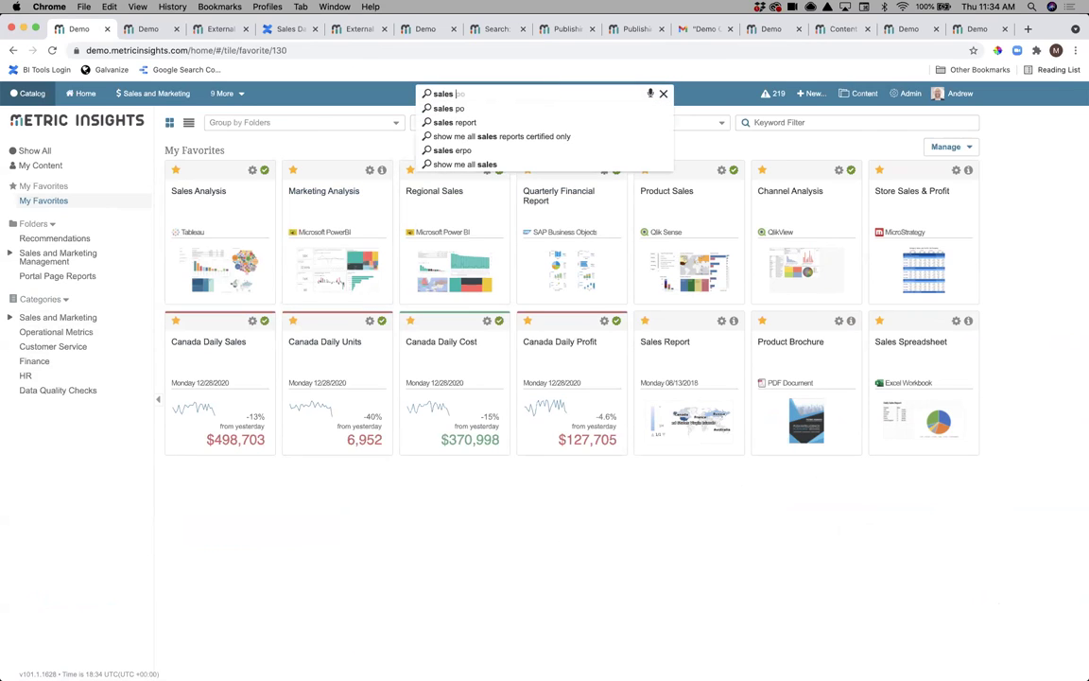
pyautogui.write('reports')
pyautogui.press('Return')
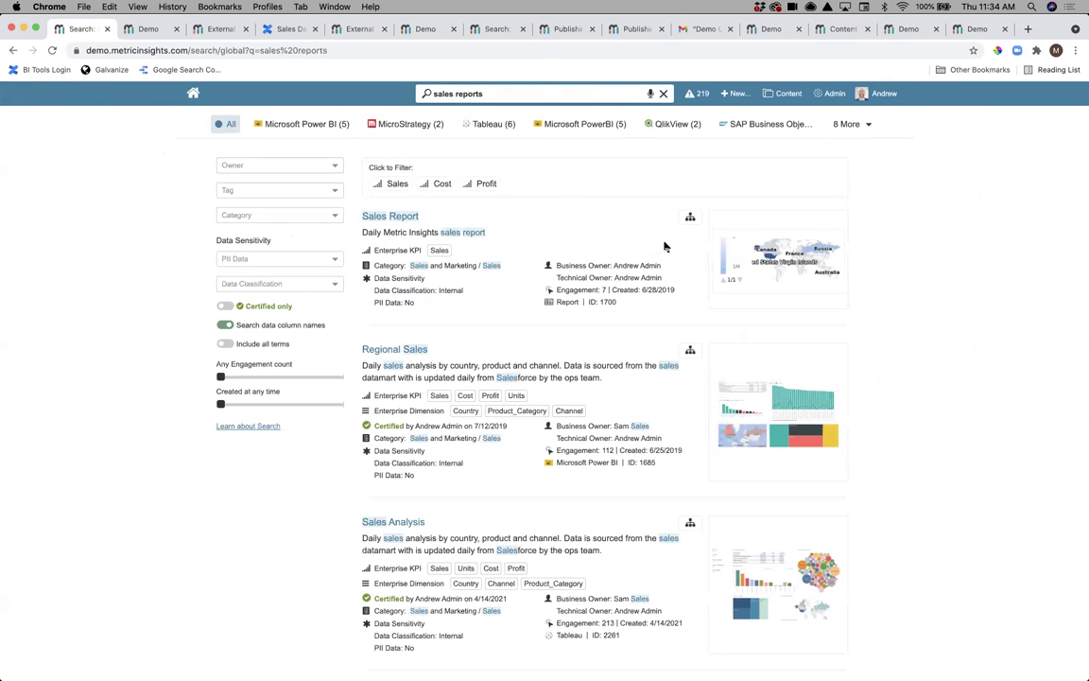
pyautogui.click(225, 307)
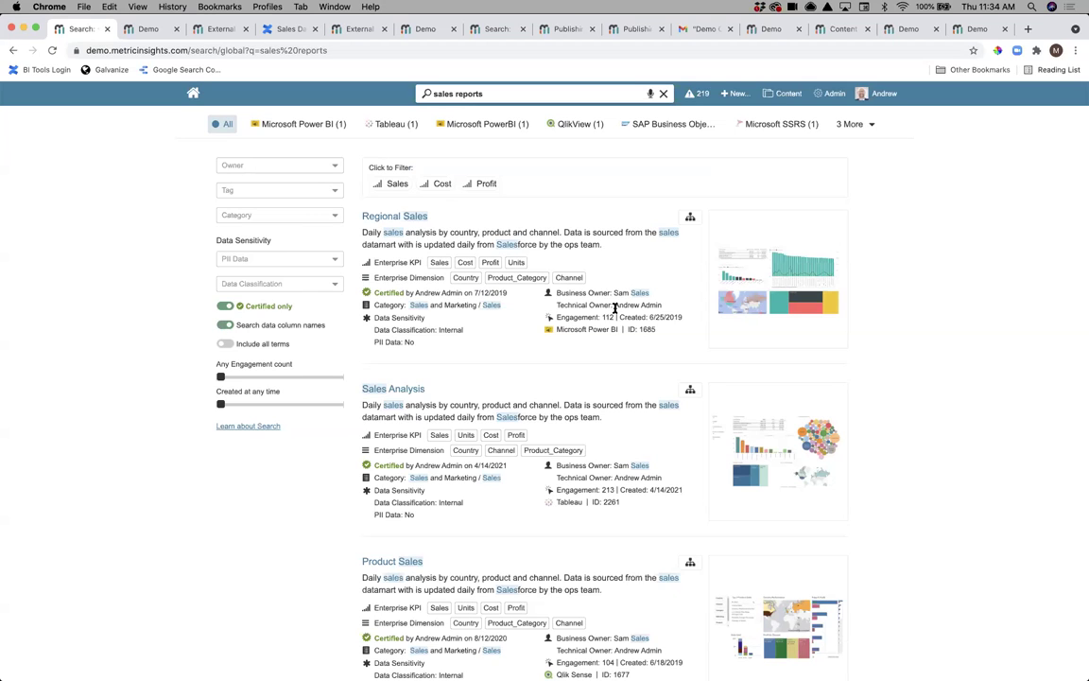
pyautogui.click(194, 95)
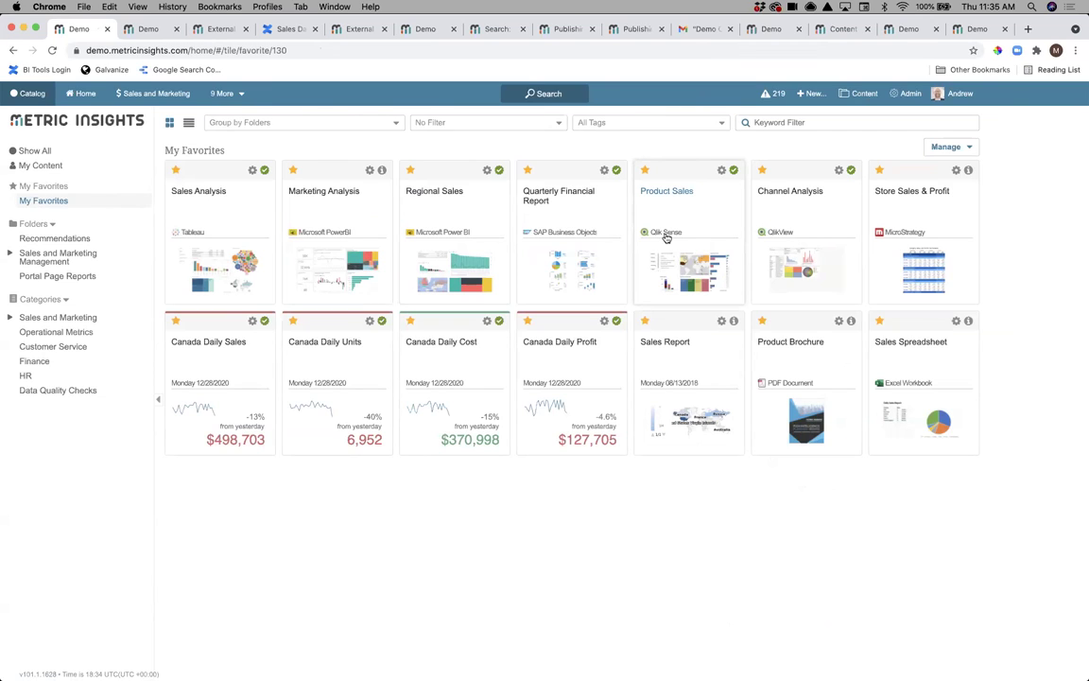
# Review the stages of the 1-Party Workflow and the 3-Party Workflow among the publishing workflows.
pyautogui.click(553, 34)
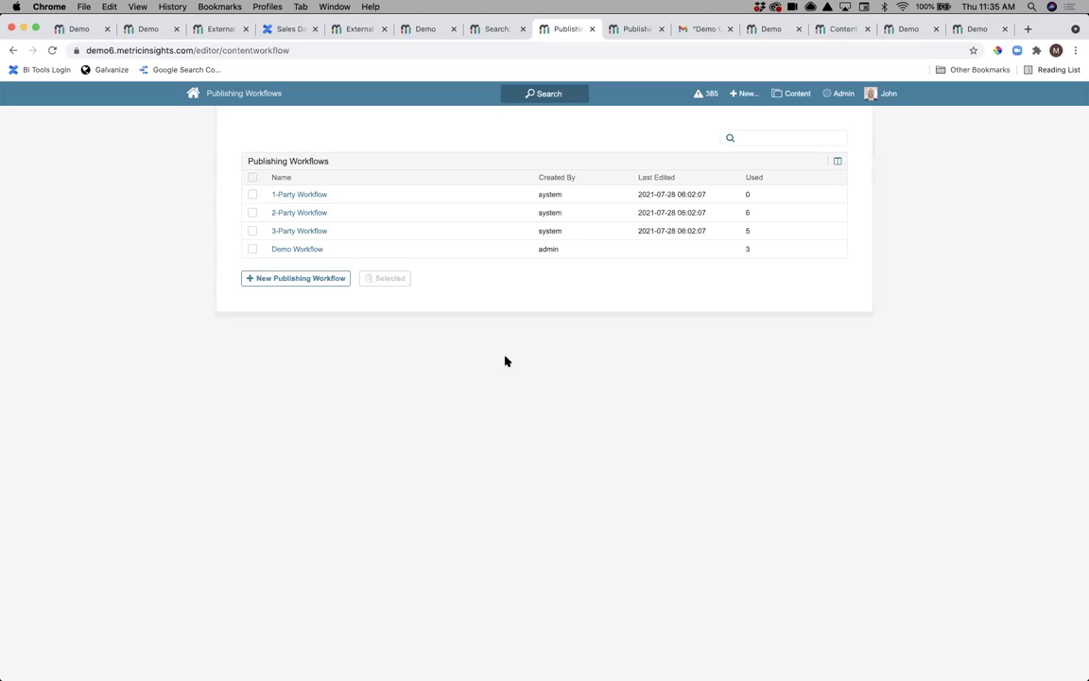
pyautogui.click(311, 195)
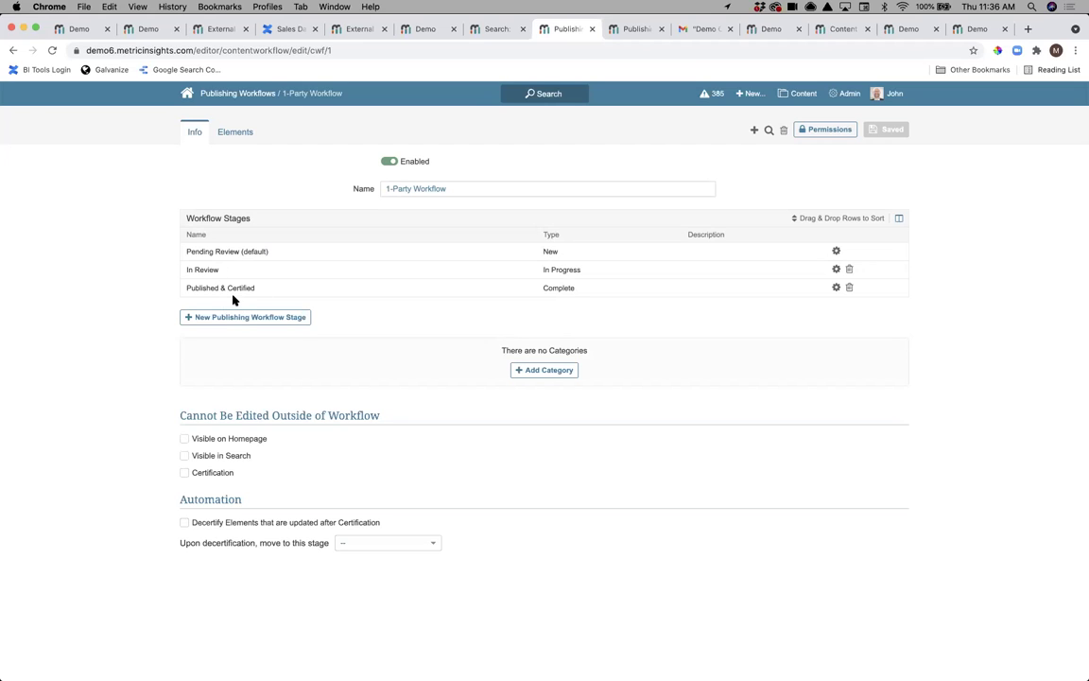
pyautogui.click(248, 95)
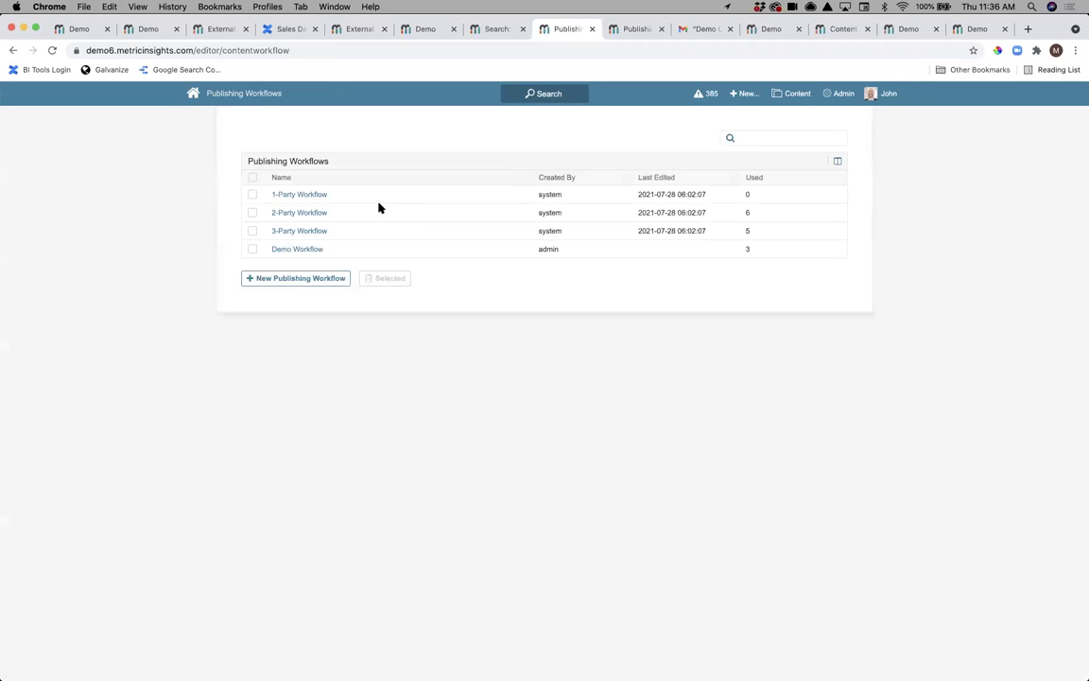
pyautogui.click(311, 233)
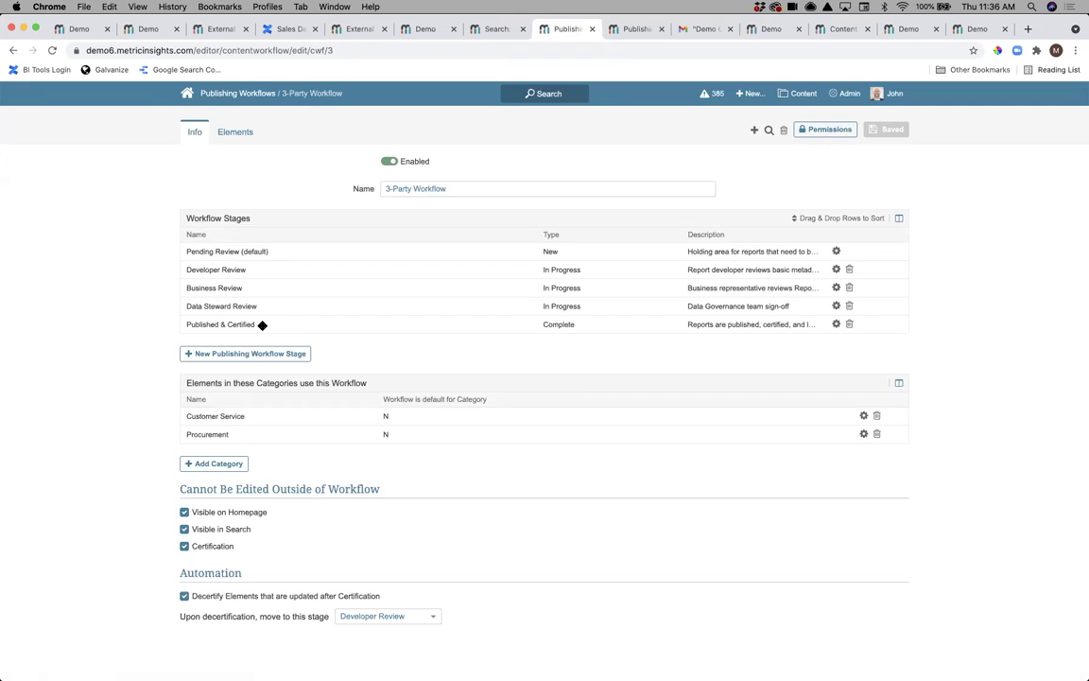
pyautogui.click(268, 94)
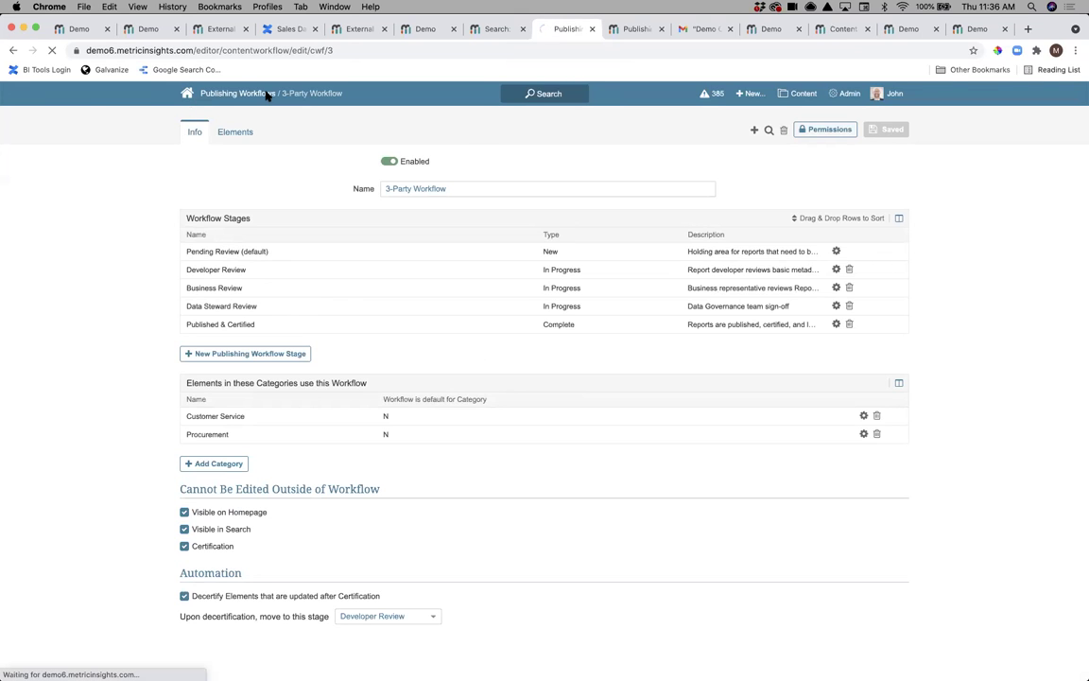
# On the Publishing Board, set the Qlik Sense Sales Dashboard's category to Published and save it for moving.
pyautogui.click(626, 29)
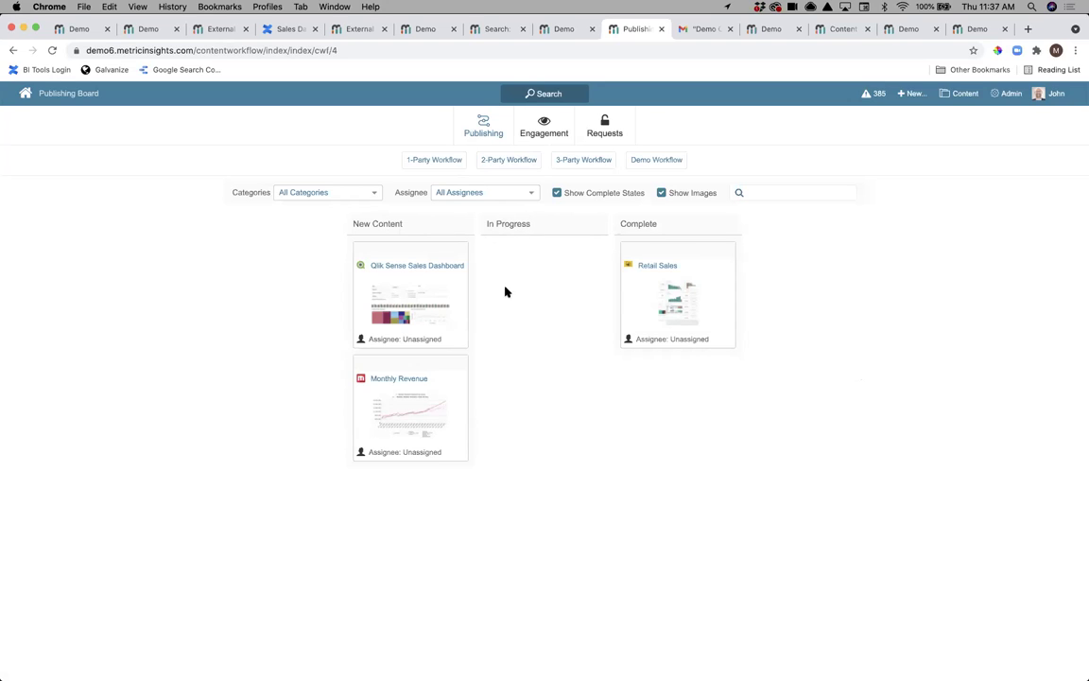
pyautogui.moveTo(687, 244)
pyautogui.click(435, 249)
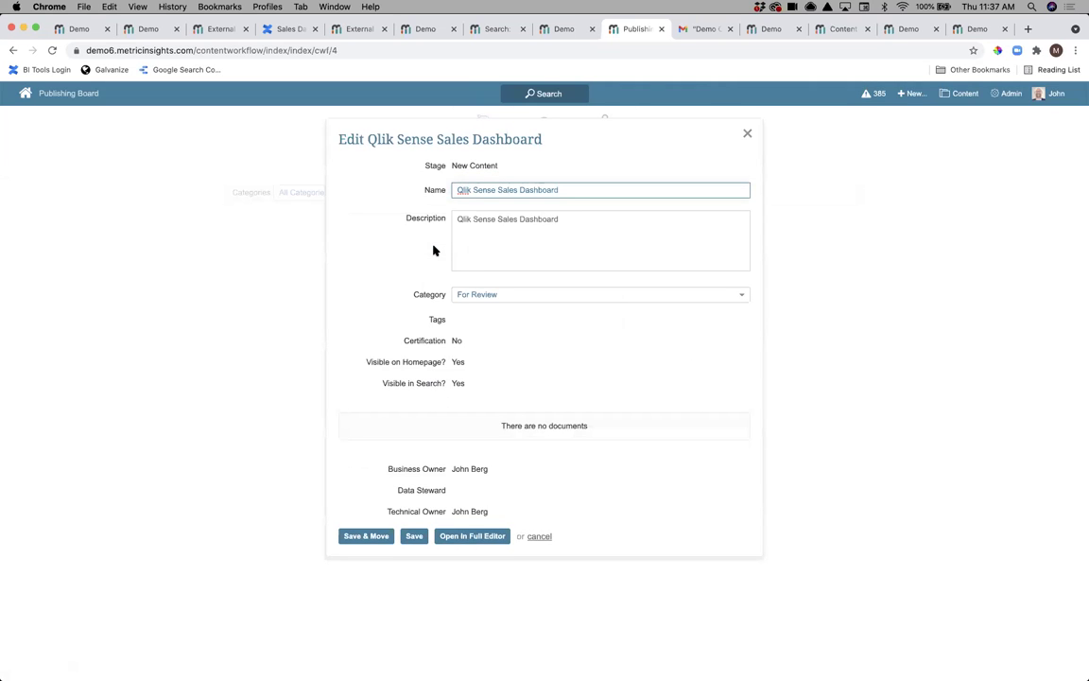
pyautogui.click(486, 296)
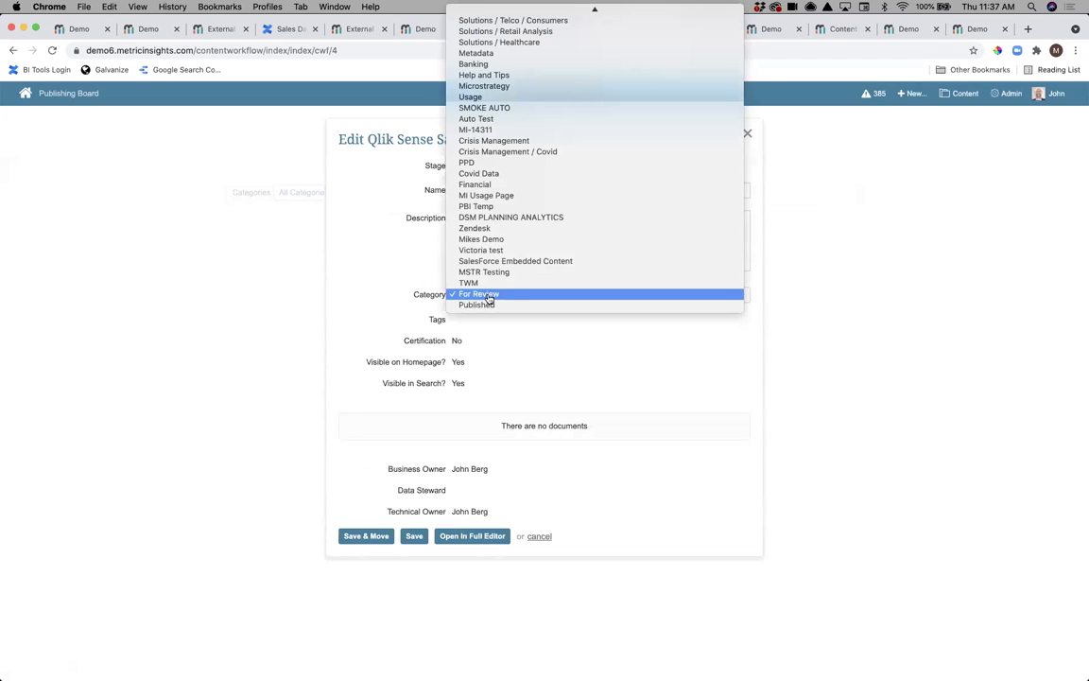
pyautogui.click(486, 305)
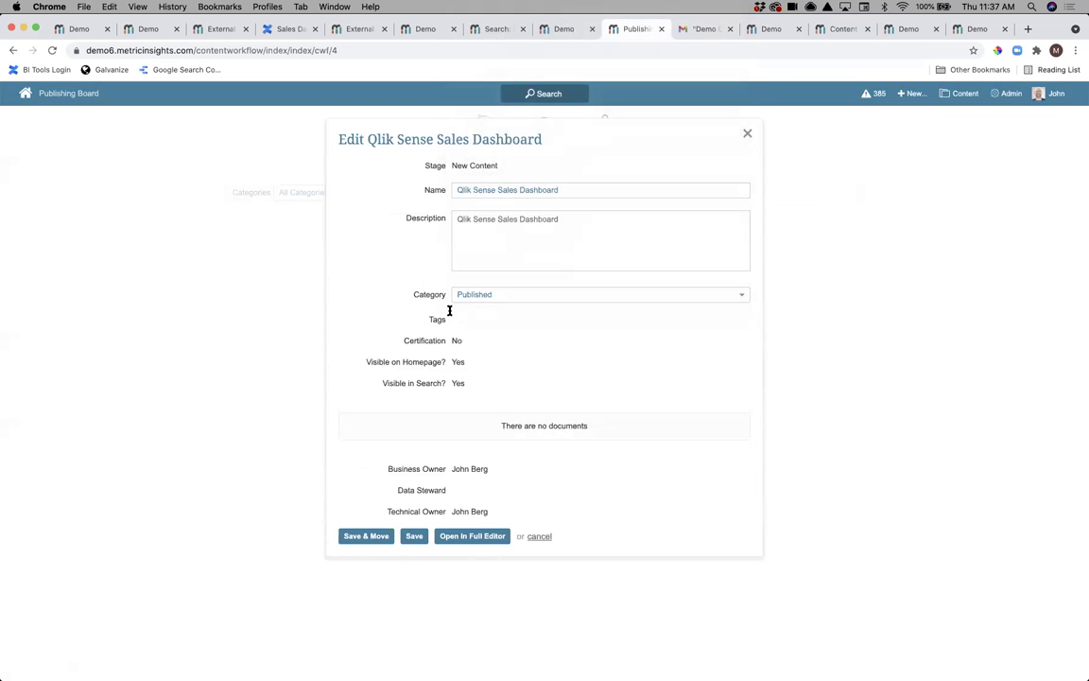
pyautogui.click(367, 536)
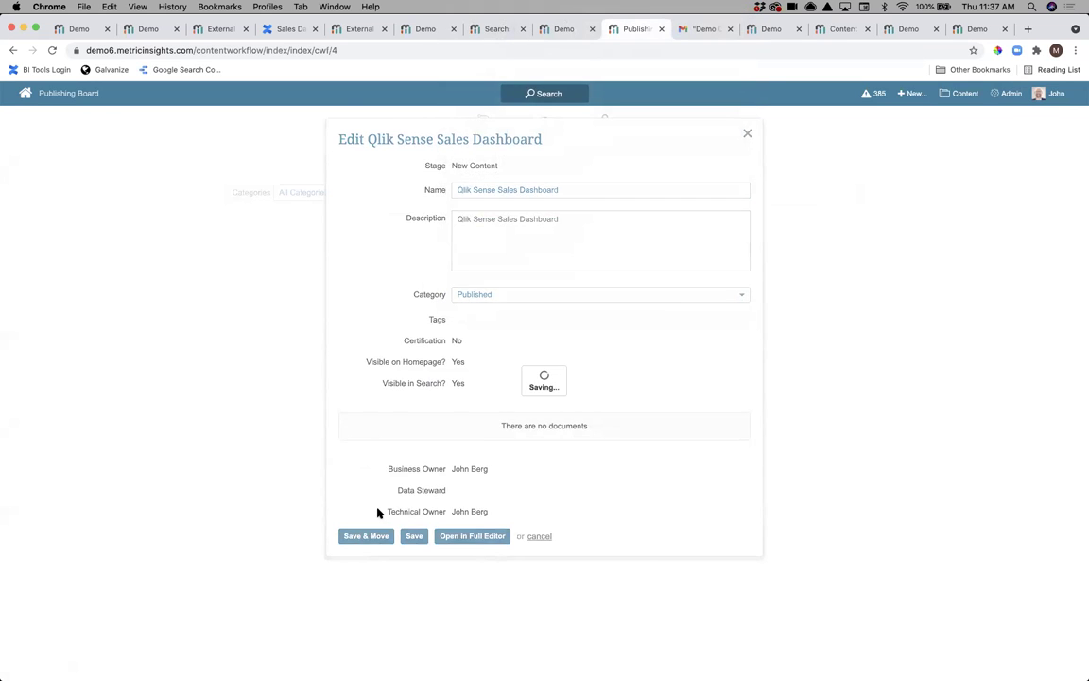
# Move the Qlik Sense Sales Dashboard to the In Progress stage without choosing an assignee.
pyautogui.click(525, 197)
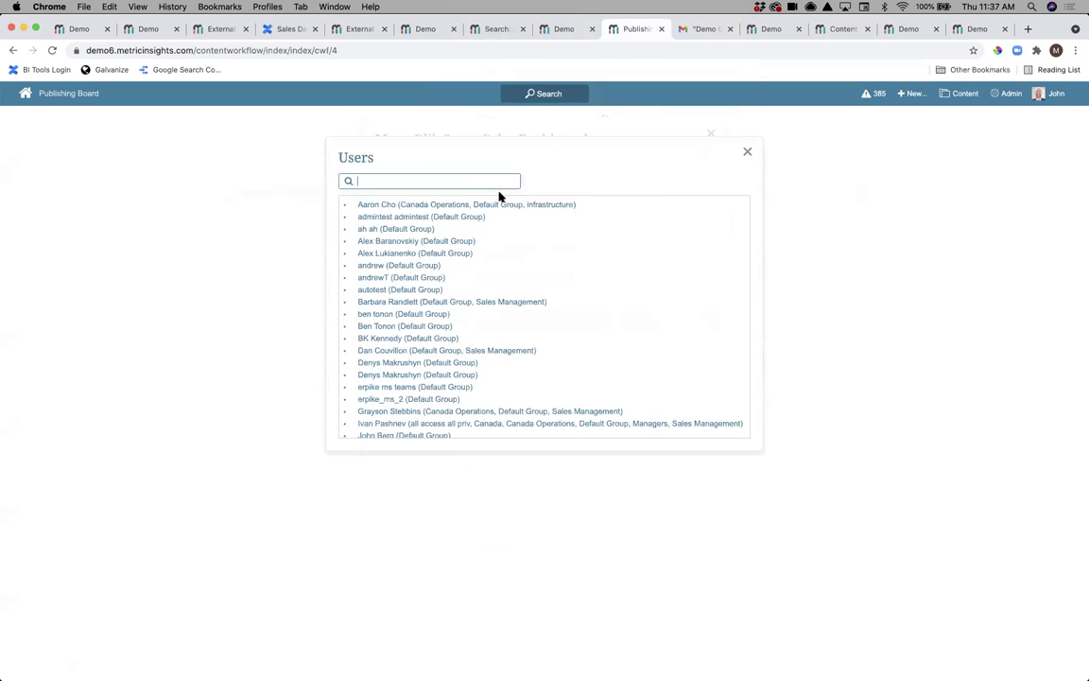
pyautogui.click(744, 152)
pyautogui.click(557, 171)
pyautogui.click(545, 184)
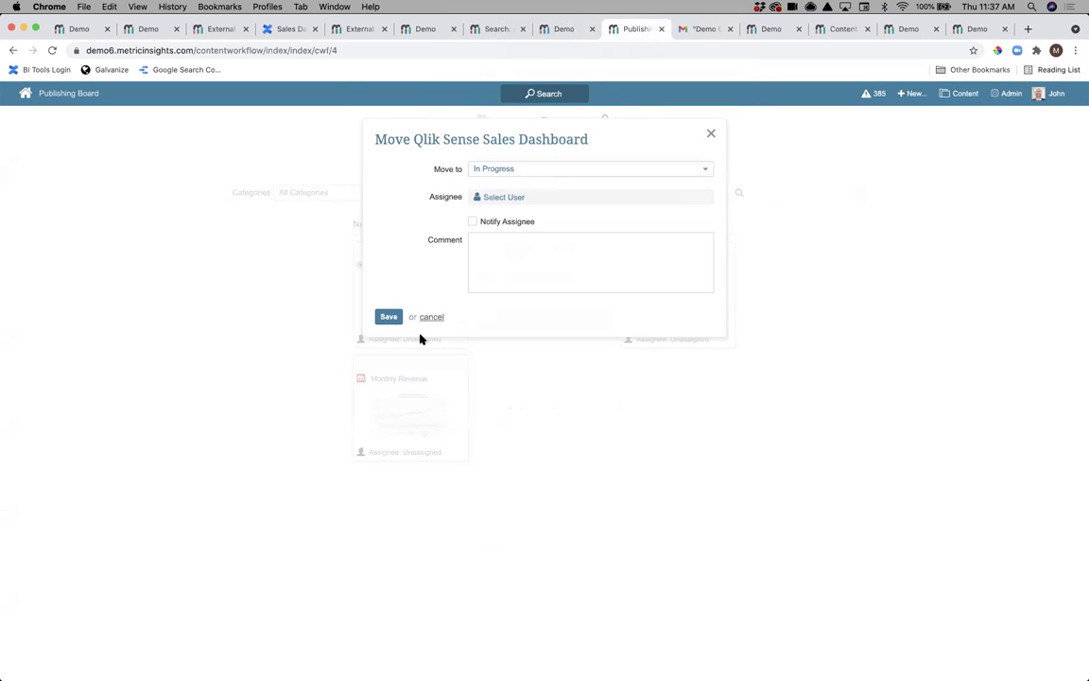
pyautogui.click(391, 317)
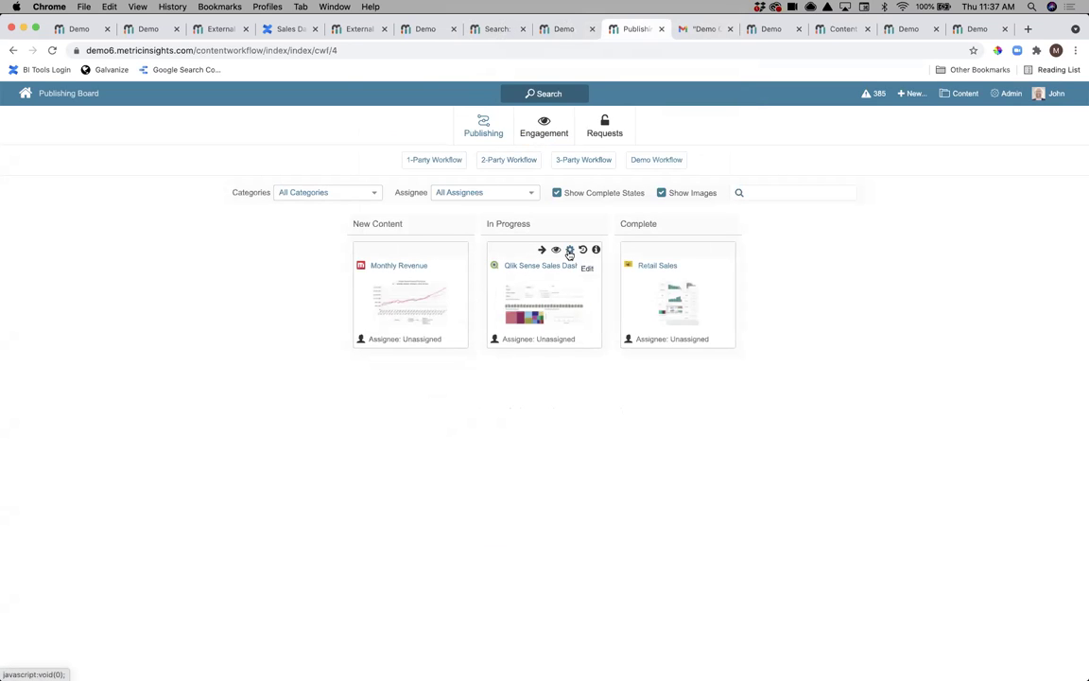
# Edit the Qlik Sense Sales Dashboard in the In Progress stage and add the tags "sales" and "channel".
pyautogui.click(569, 251)
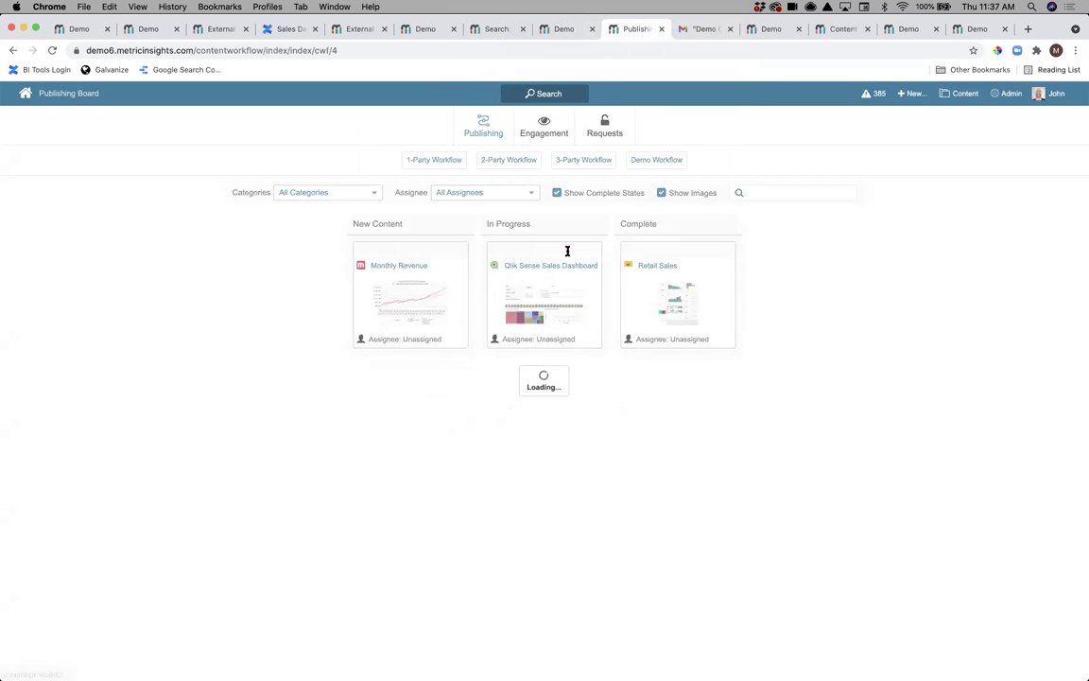
pyautogui.click(511, 261)
pyautogui.write('sale')
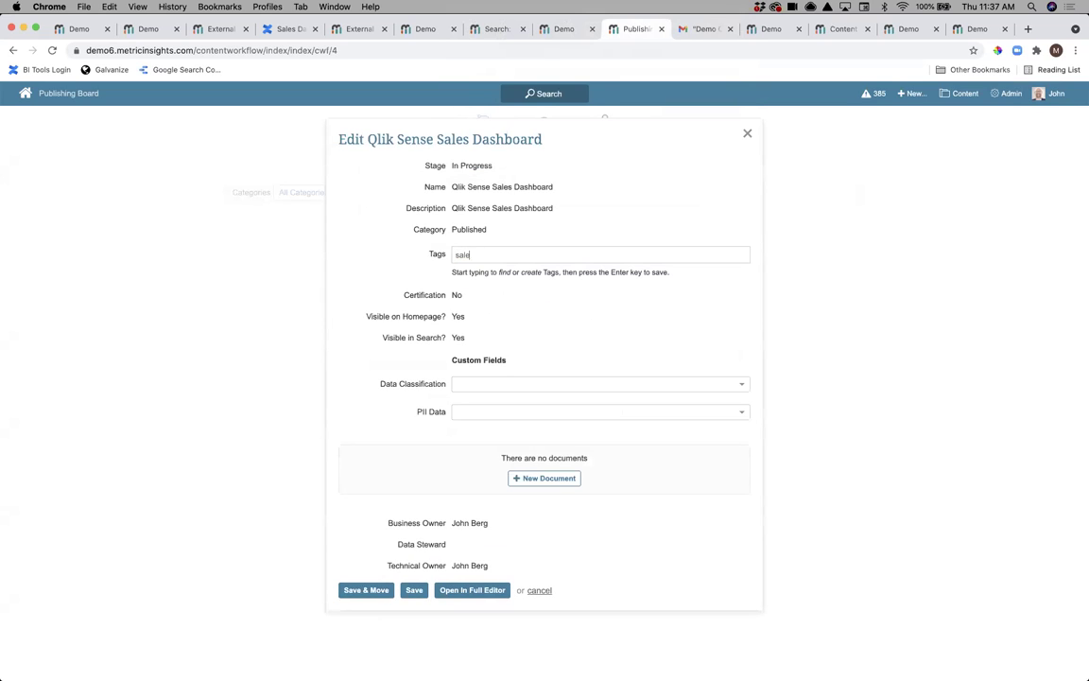
pyautogui.write('s s')
pyautogui.click(468, 272)
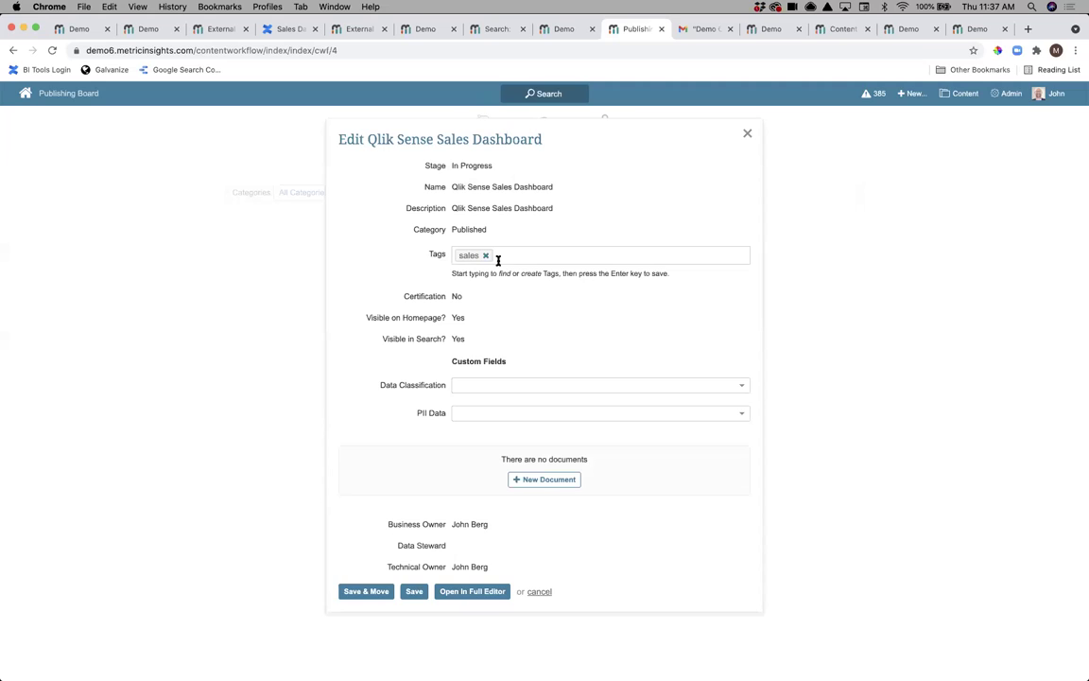
pyautogui.write('channel')
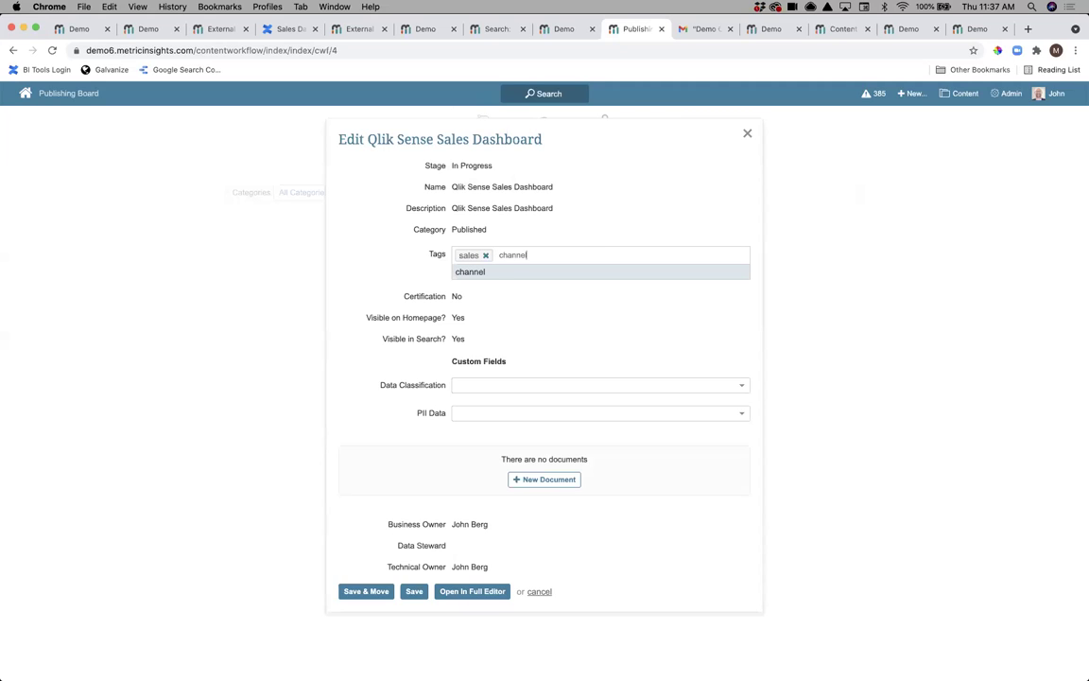
pyautogui.click(484, 273)
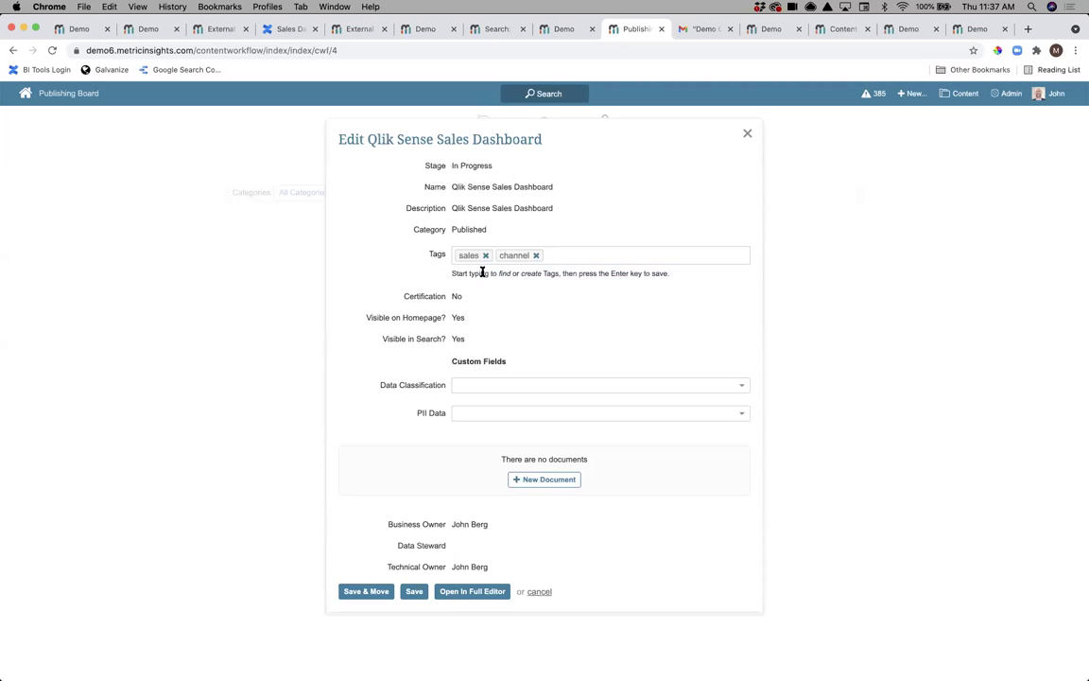
# Set the dashboard's Data Classification to Internal and PII Data to No, and save without moving it to another stage.
pyautogui.click(475, 385)
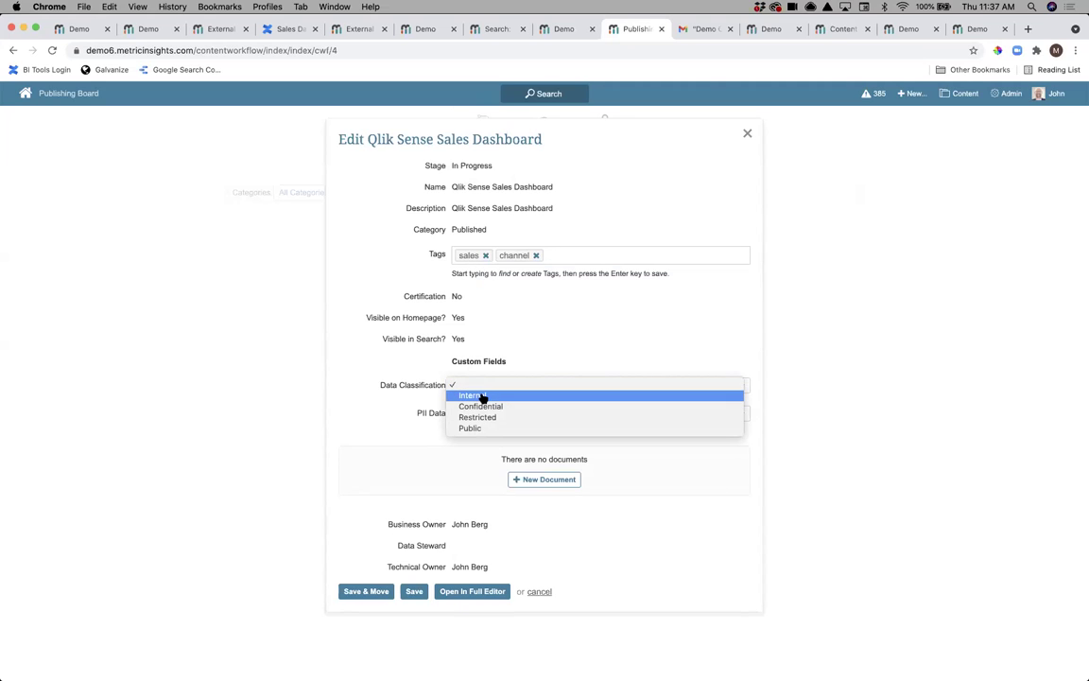
pyautogui.click(482, 397)
pyautogui.click(486, 413)
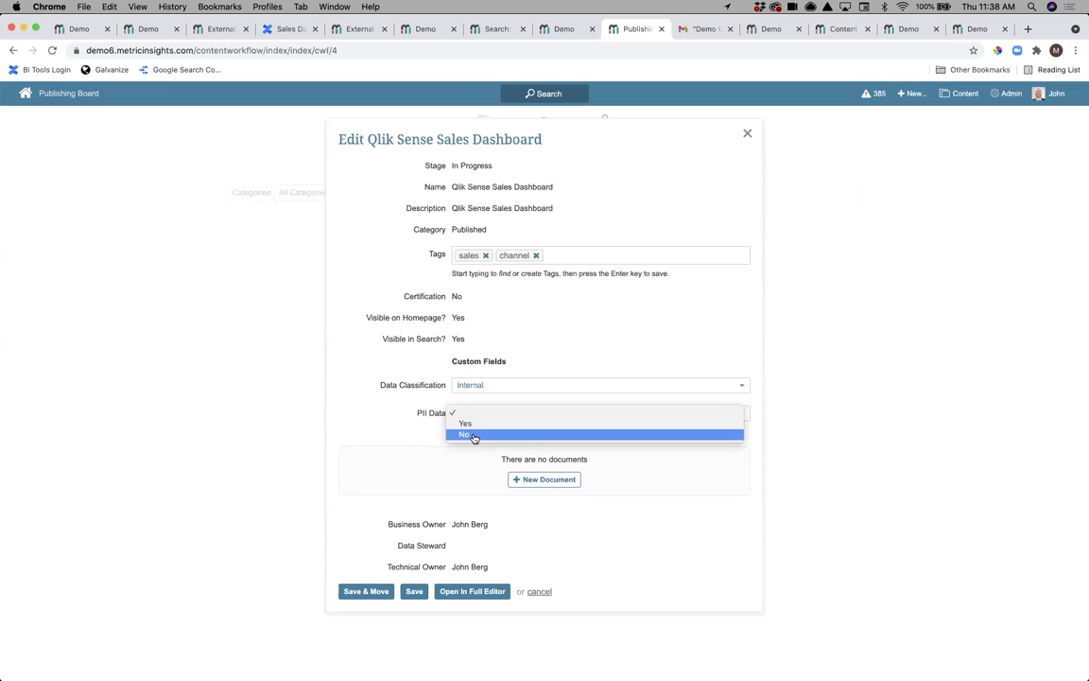
pyautogui.click(475, 434)
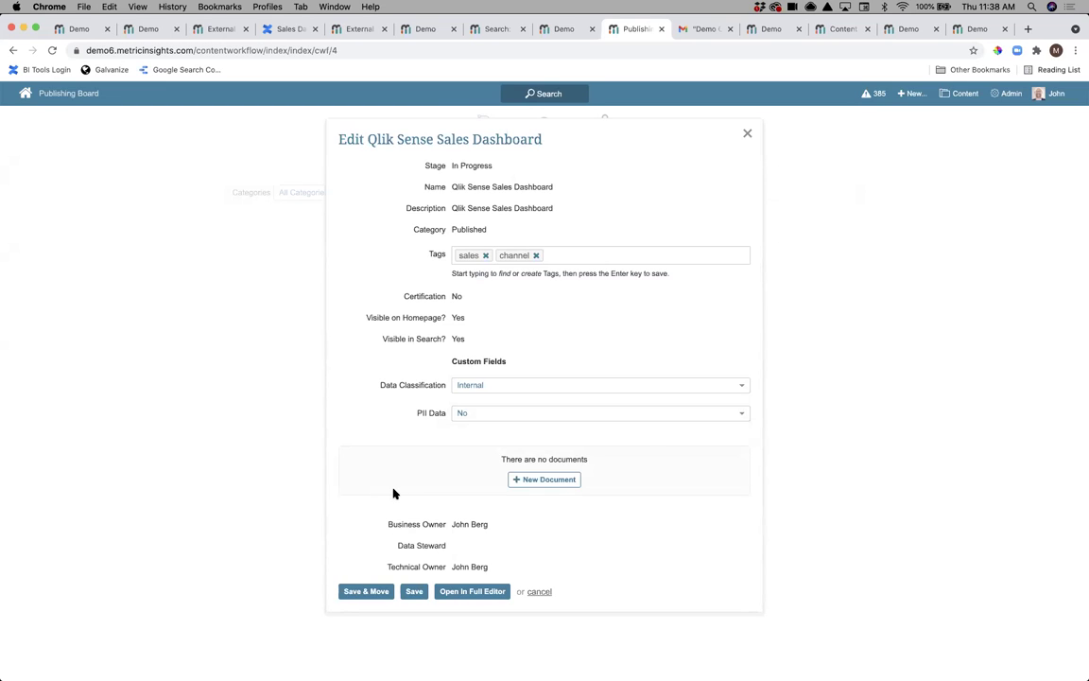
pyautogui.click(368, 591)
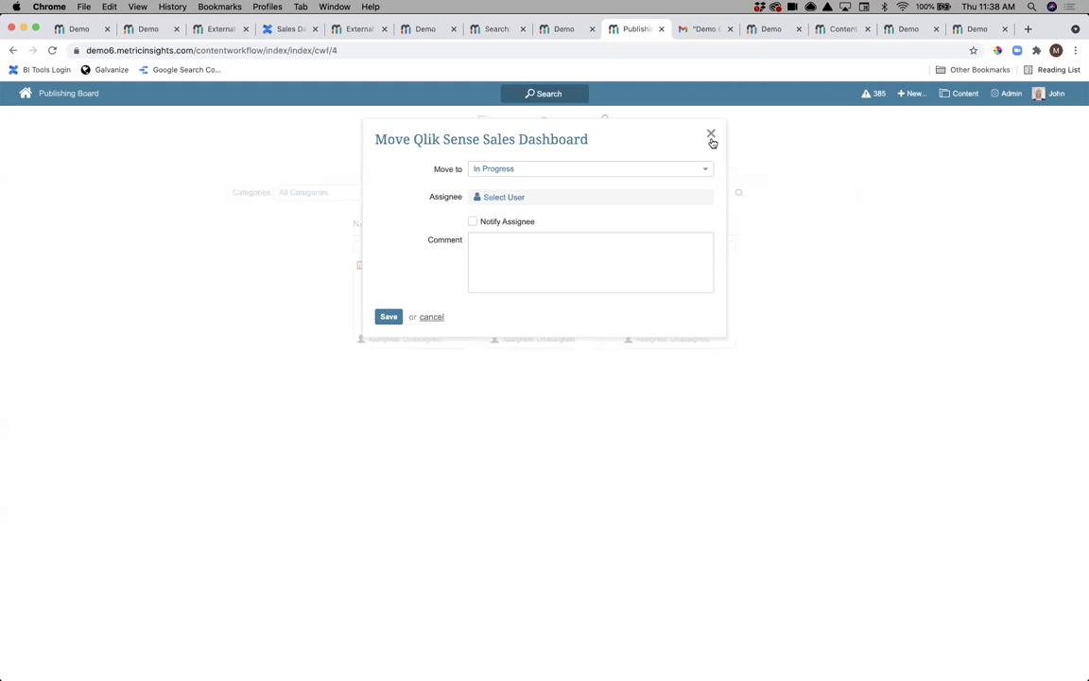
pyautogui.click(711, 135)
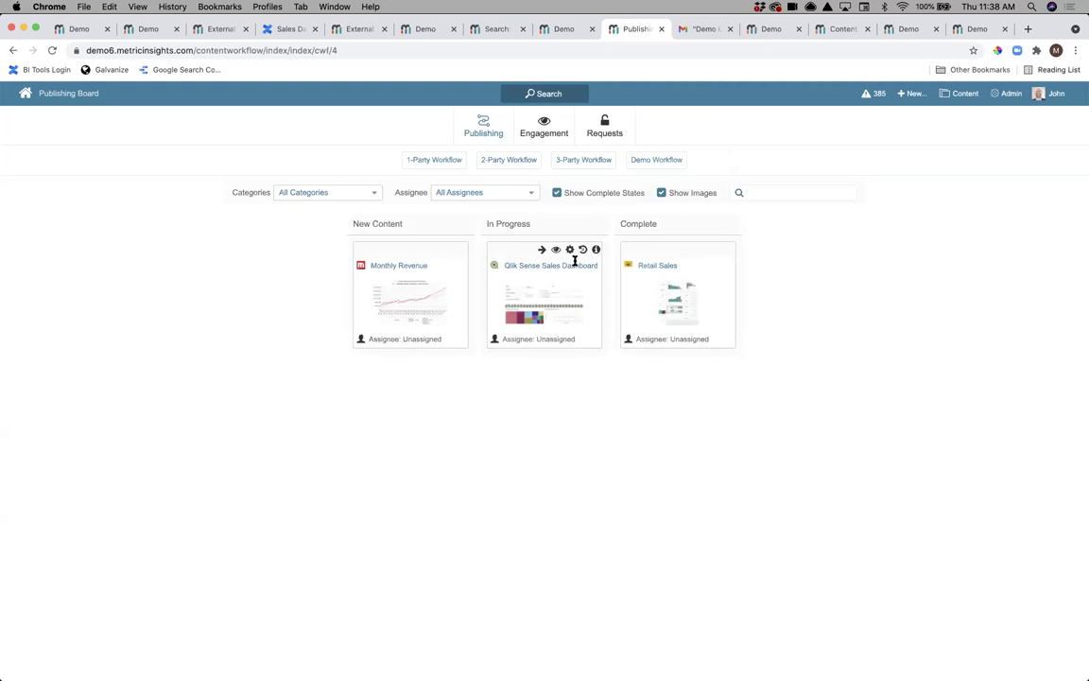
# Move the Qlik Sense Sales Dashboard to the Complete stage without choosing an assignee.
pyautogui.click(542, 249)
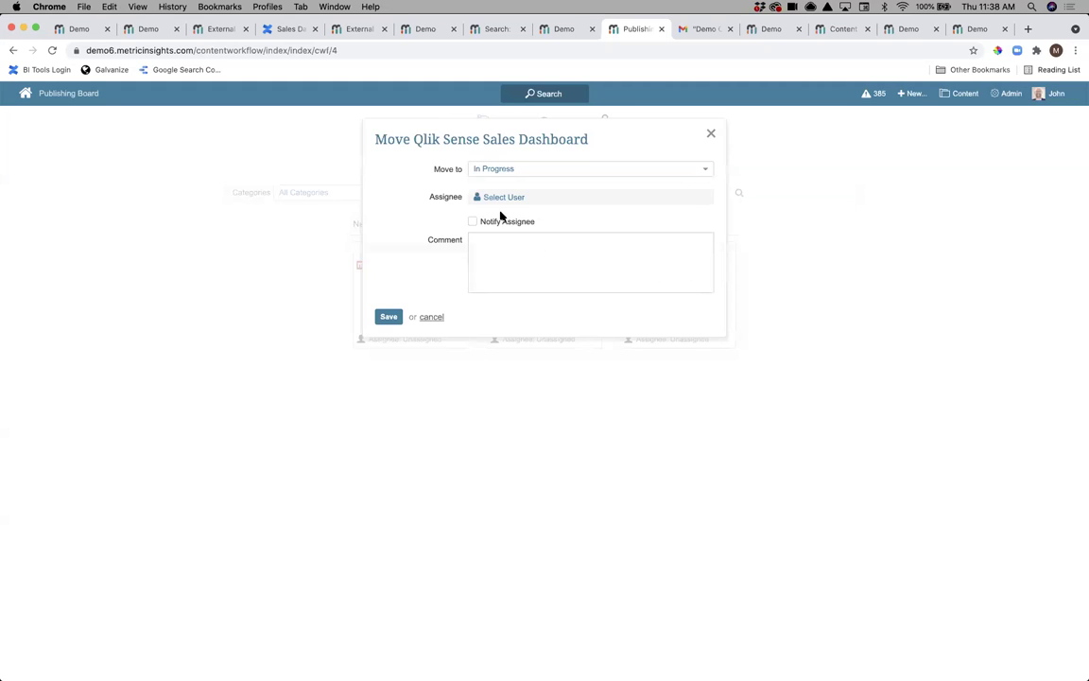
pyautogui.click(484, 170)
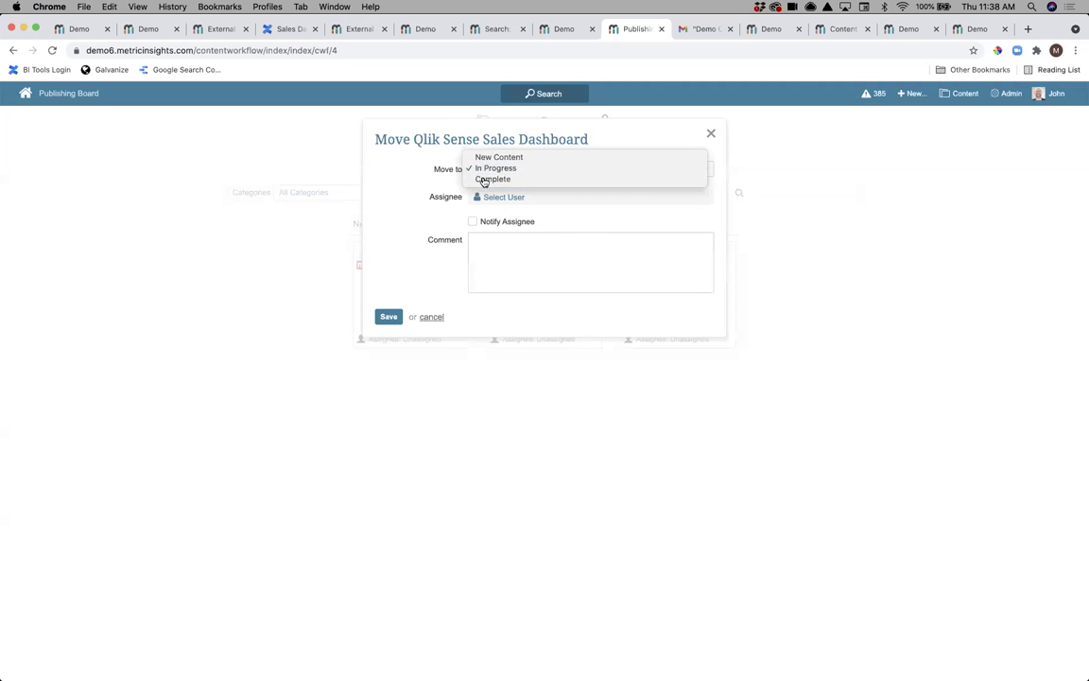
pyautogui.click(483, 179)
pyautogui.click(386, 269)
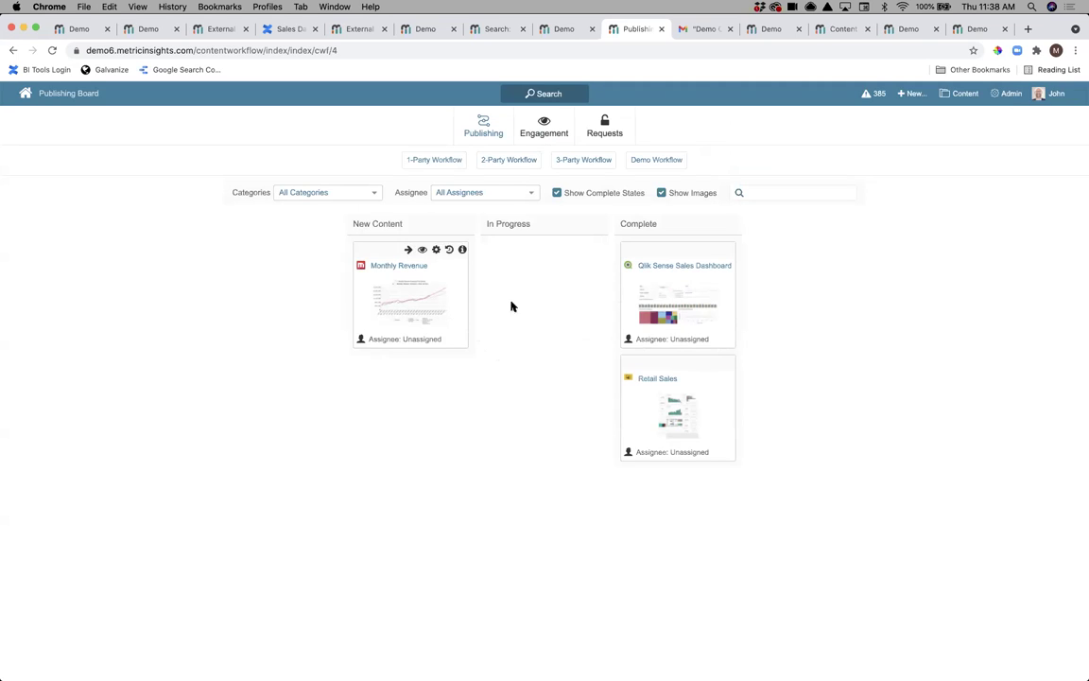
# Review the 3-Party Workflow stages and compare them with the certified tiles in the catalog's My Favorites.
pyautogui.click(568, 162)
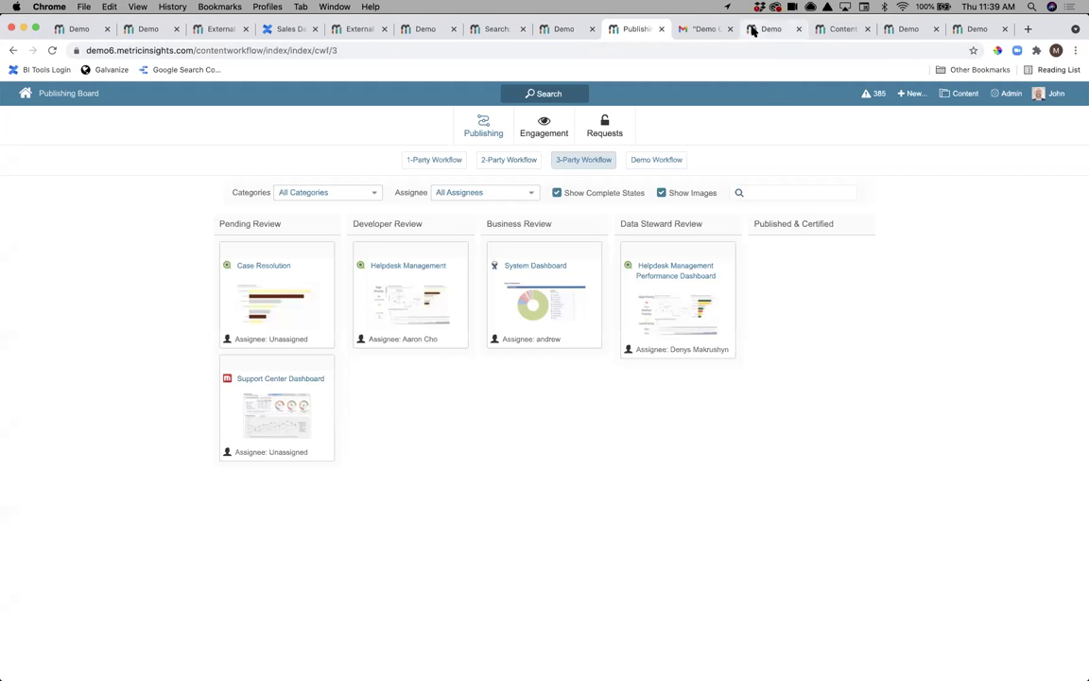
pyautogui.click(83, 31)
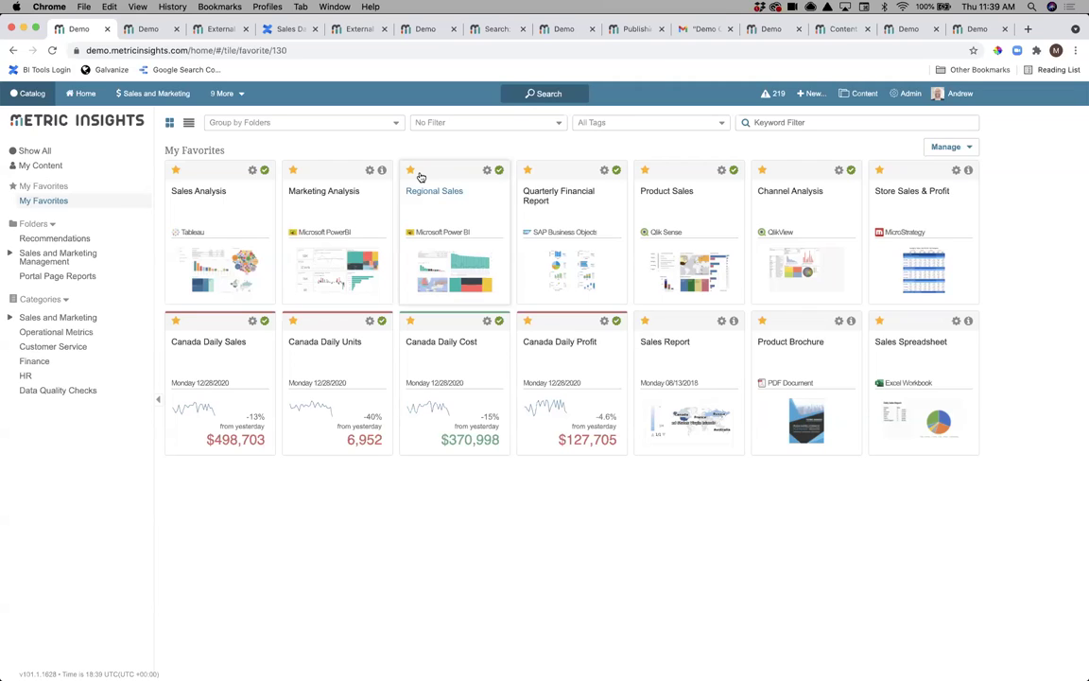
pyautogui.click(638, 29)
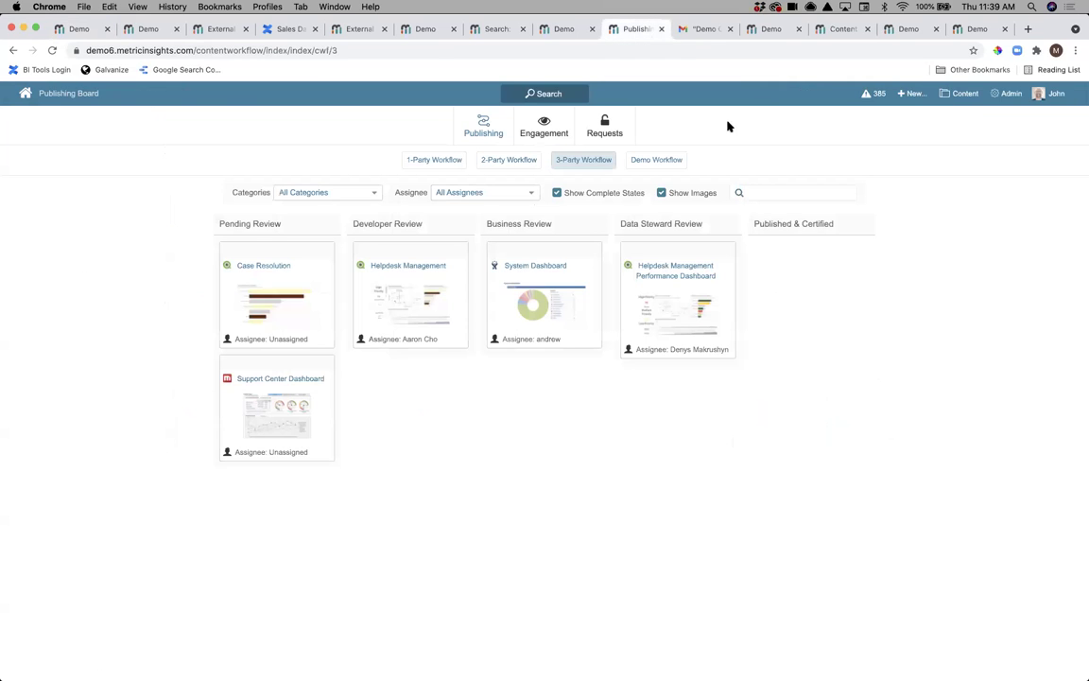
# Review total group engagement by month and content usage for the last 60 days, including the user engagement map for Tableau Sales Analysis.
pyautogui.click(534, 134)
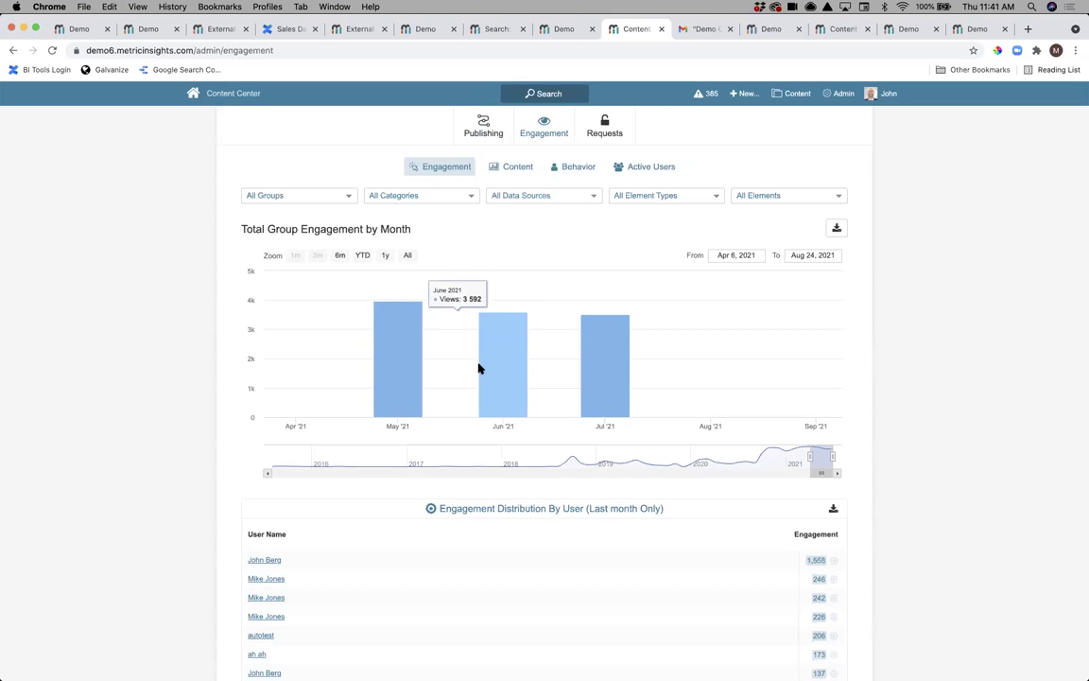
pyautogui.click(513, 170)
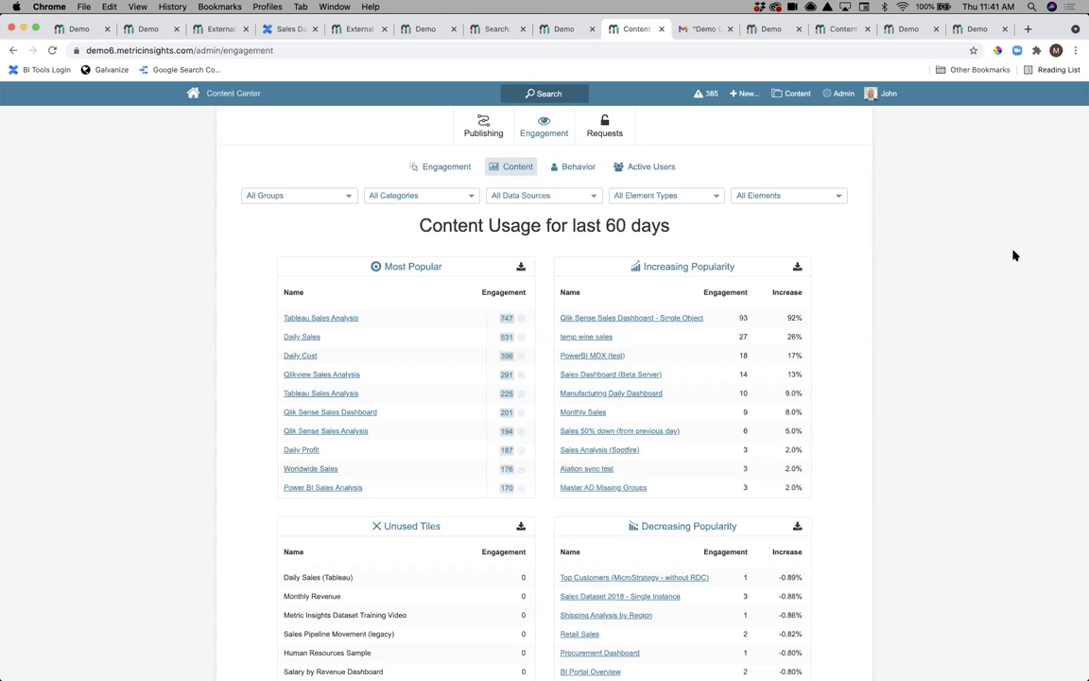
pyautogui.scroll(-2, 1013, 255)
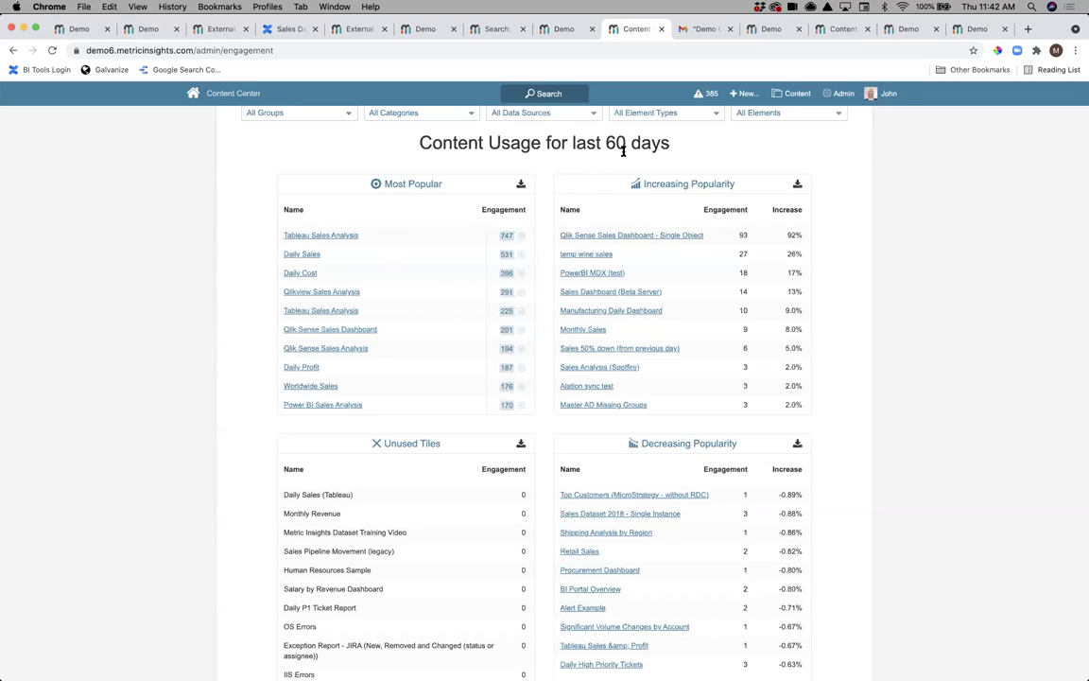
pyautogui.click(521, 236)
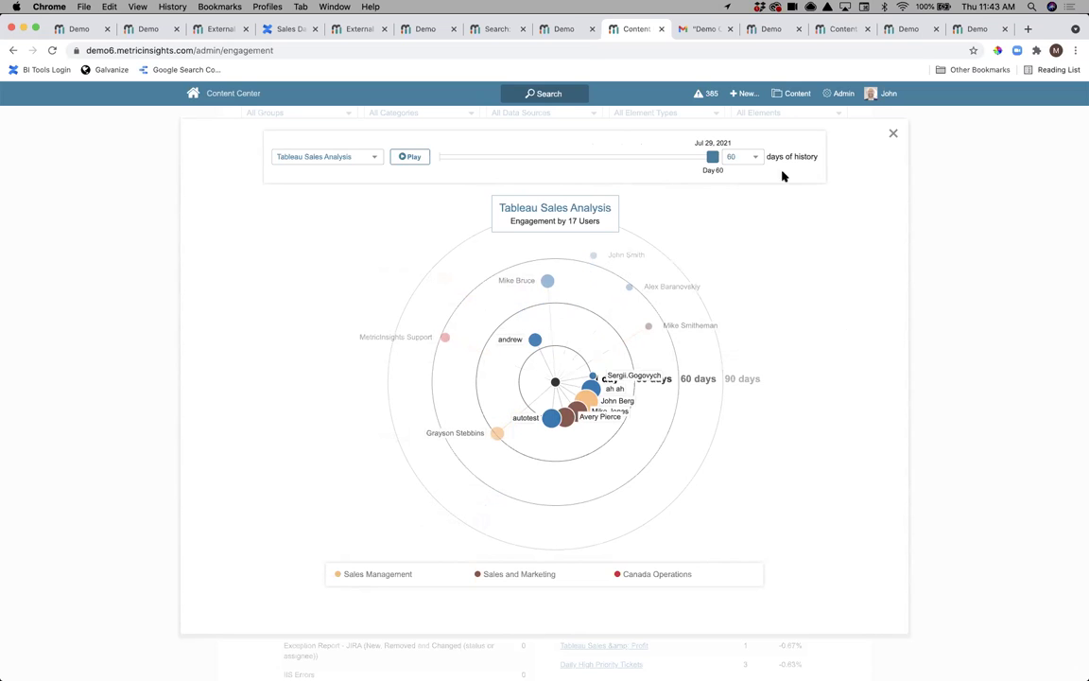
pyautogui.click(893, 136)
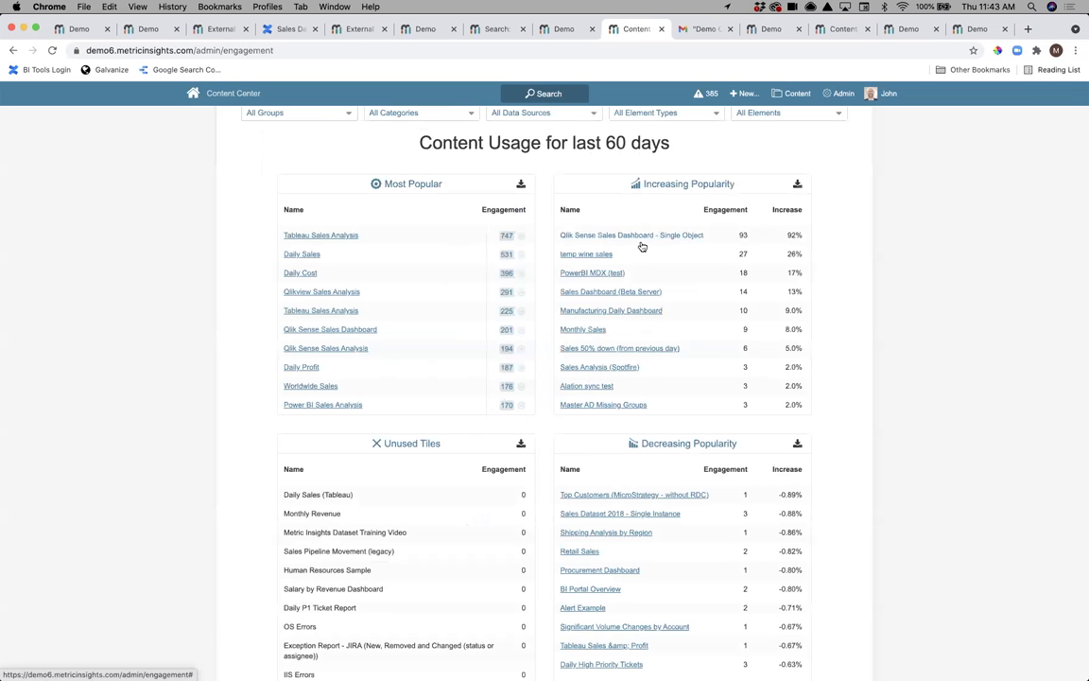
# Examine the tile-level user behavior with its successful and unsuccessful searches, and the 30/60/90-day active users chart.
pyautogui.scroll(2, 576, 232)
pyautogui.scroll(1, 578, 220)
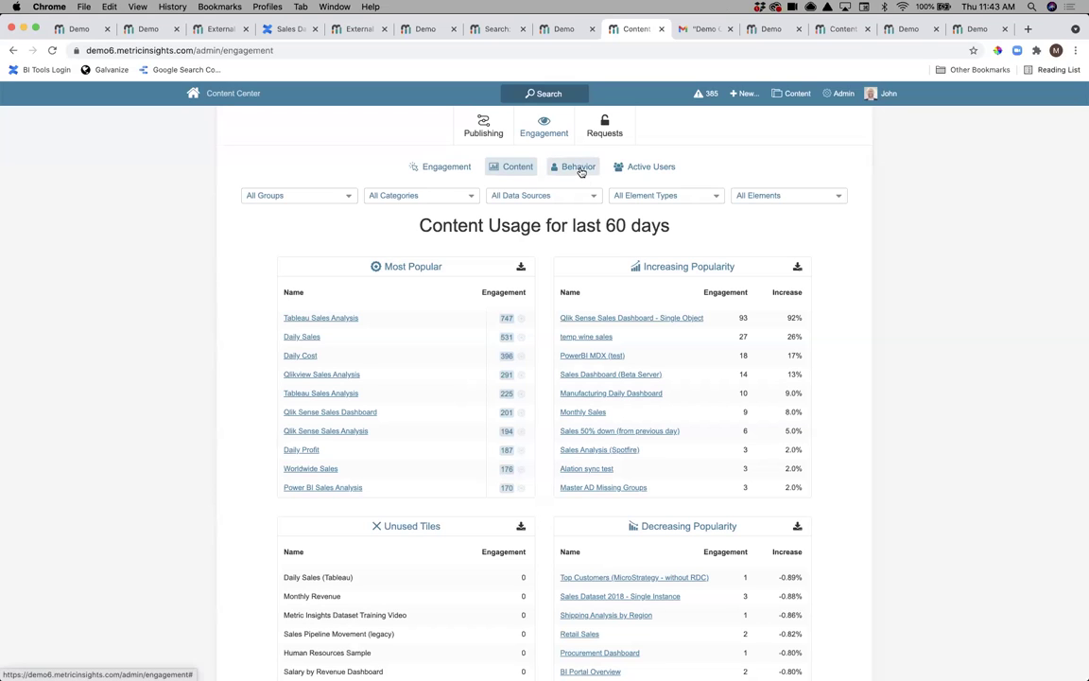
pyautogui.click(586, 168)
pyautogui.scroll(-5, 904, 403)
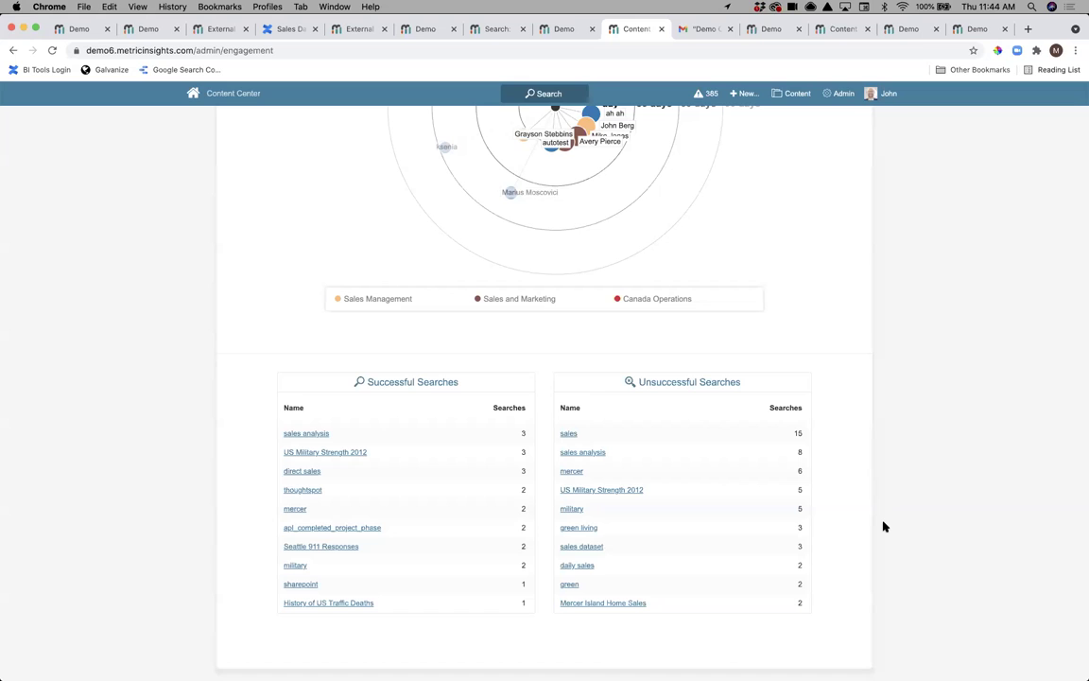
pyautogui.scroll(5, 884, 527)
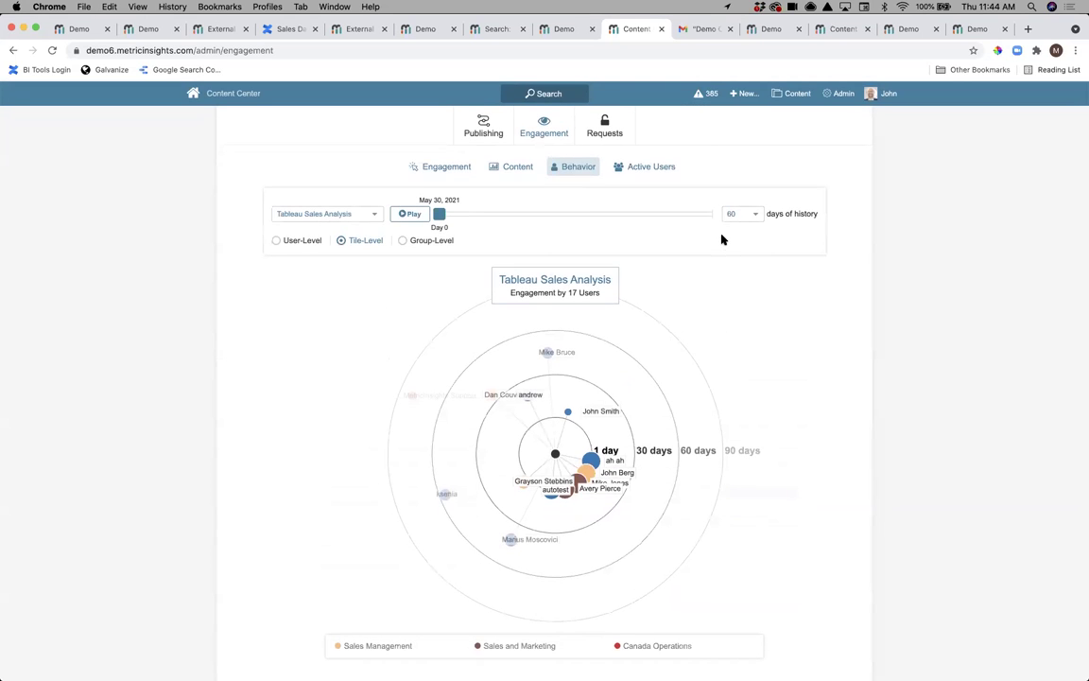
pyautogui.click(655, 169)
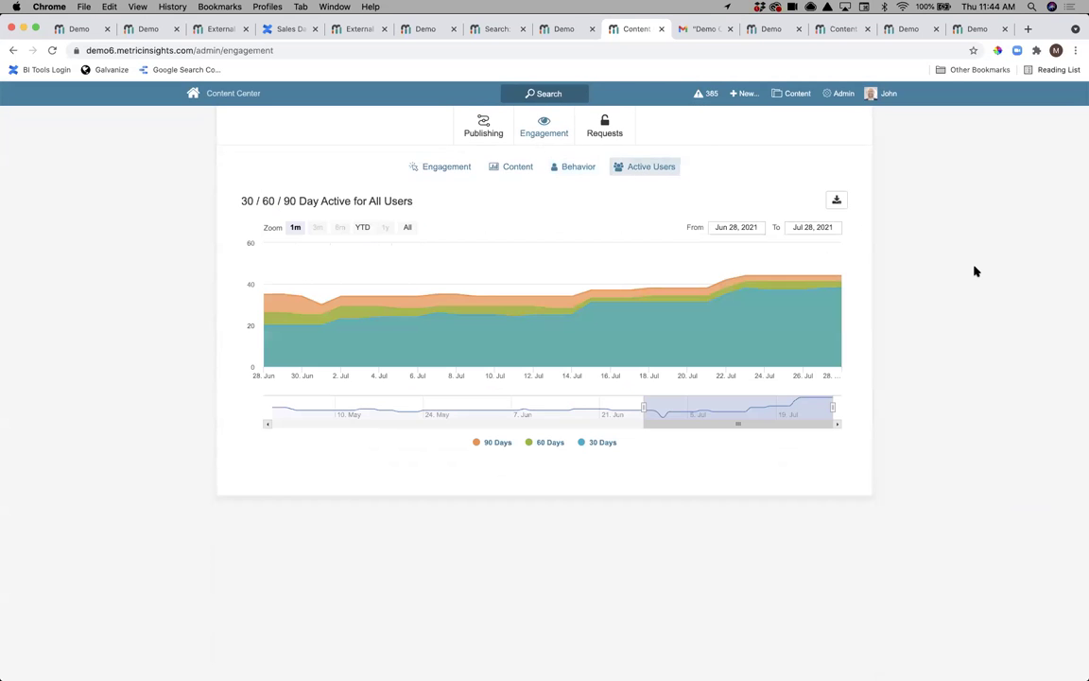